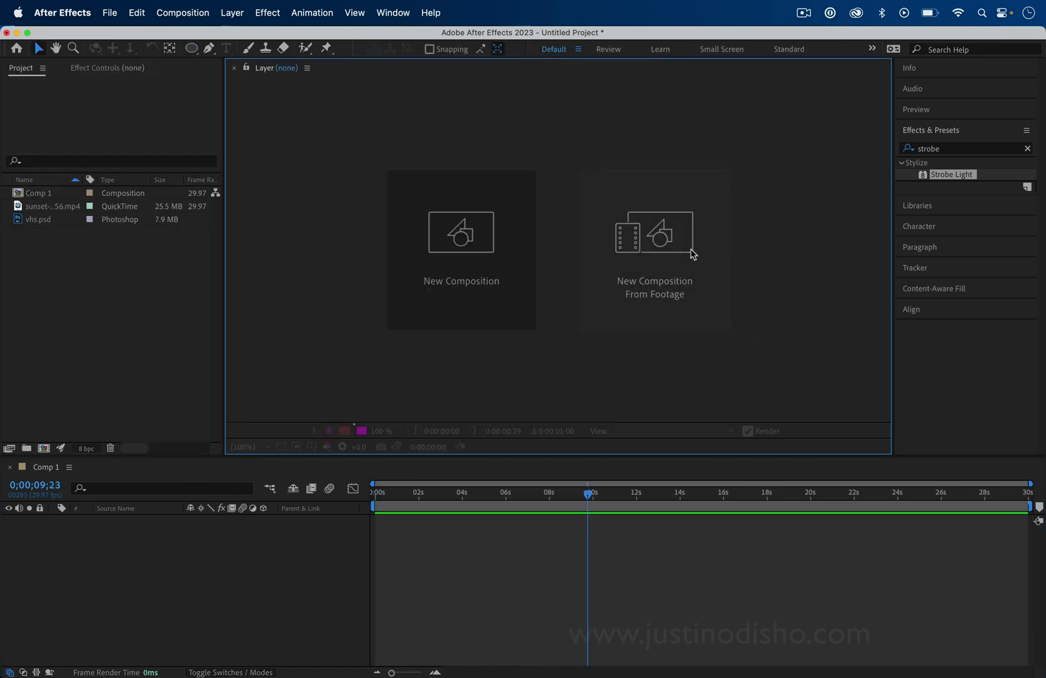
Create a new composition from sunset-118956.mp4 in the Downloads folder.
left_click(687, 250)
left_click(493, 213)
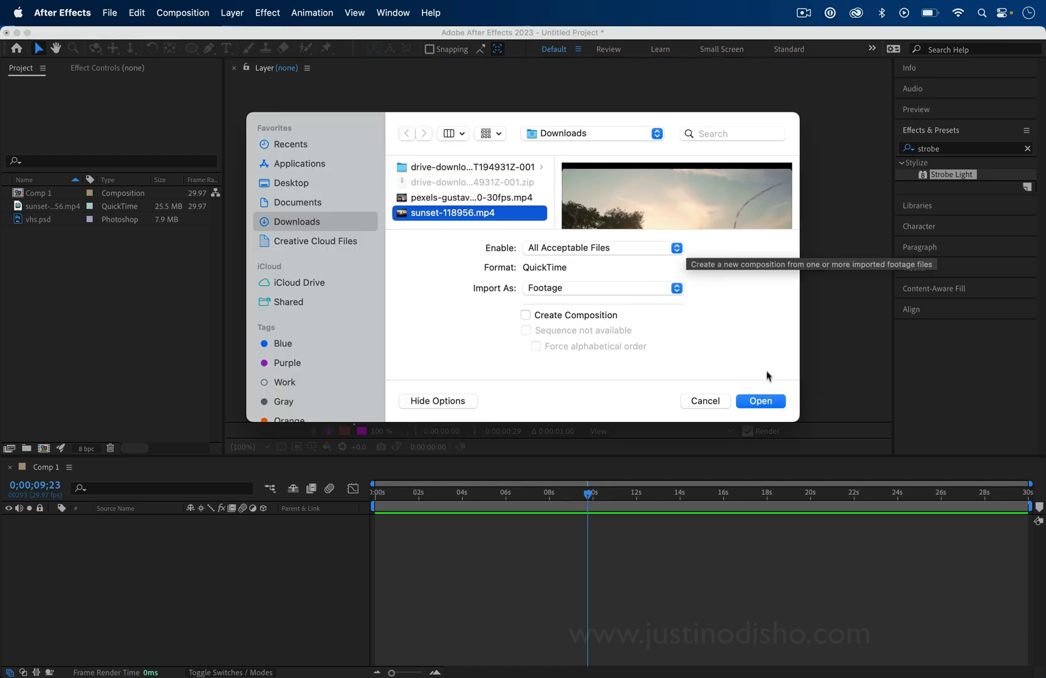
left_click(768, 400)
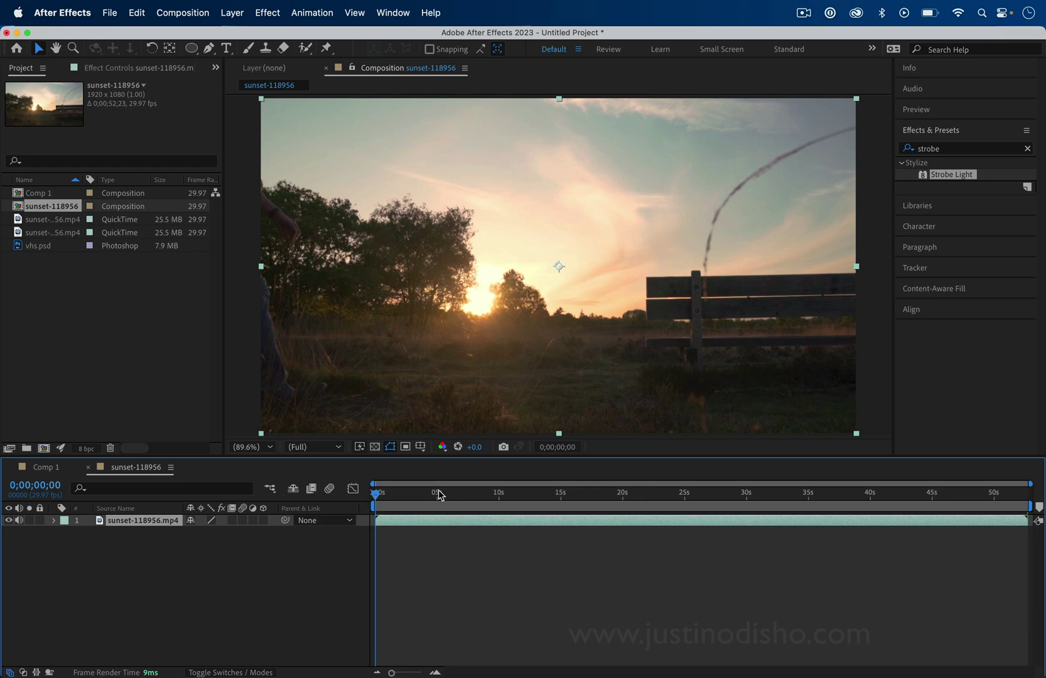
Preview the sunset footage, then add a default expression to the layer's Transform > Position.
left_click_drag(440, 495, 656, 495)
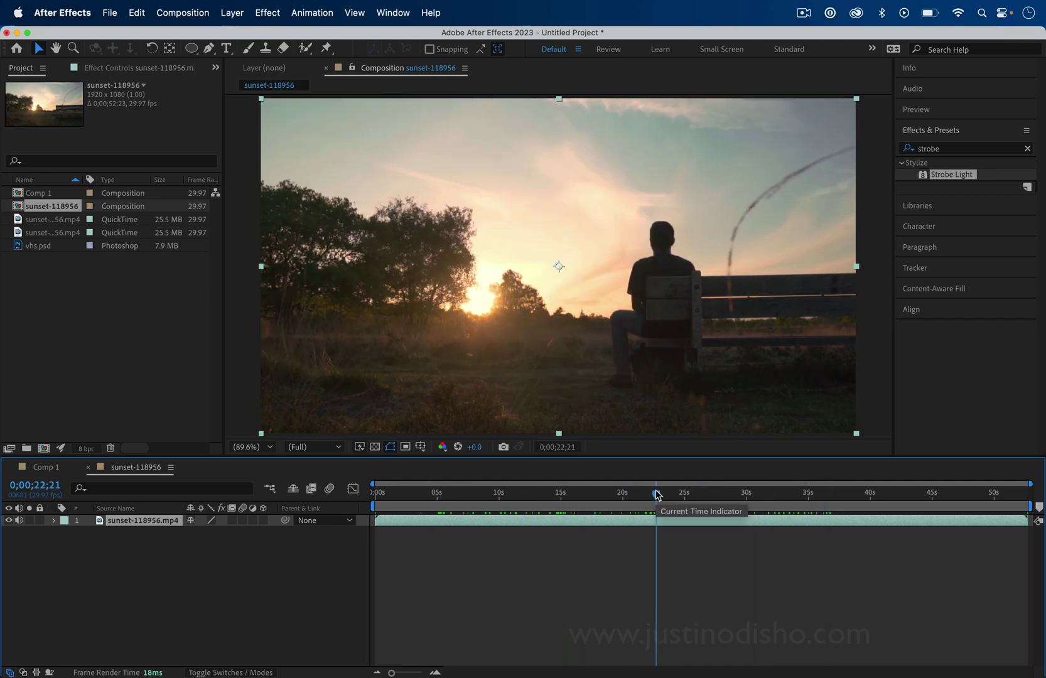
left_click(55, 520)
left_click(66, 533)
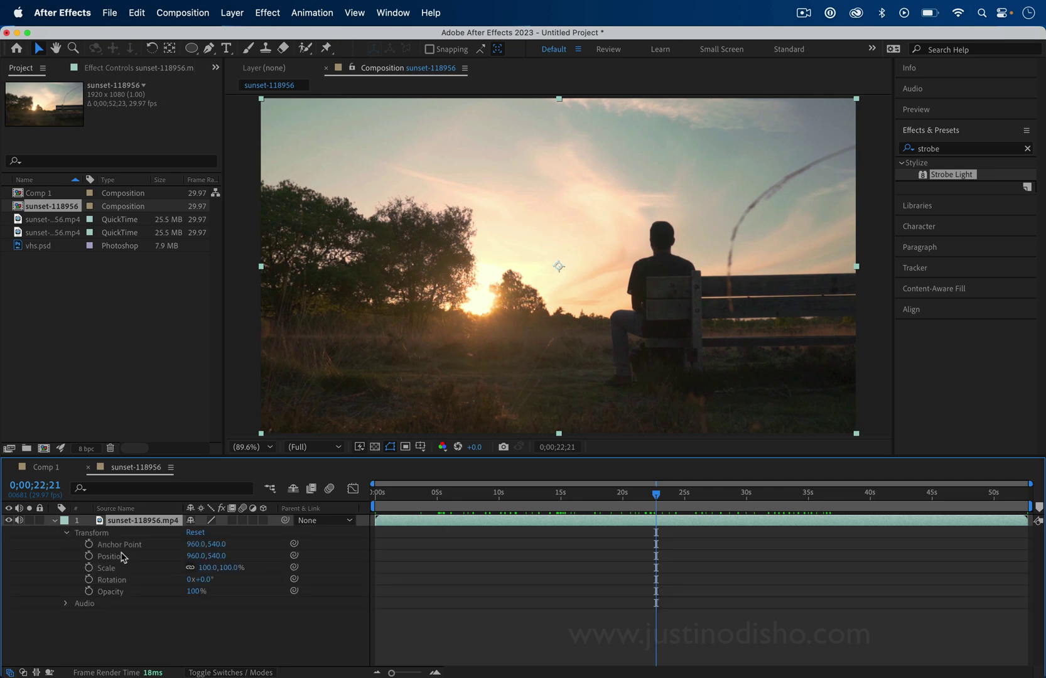
key("alt")
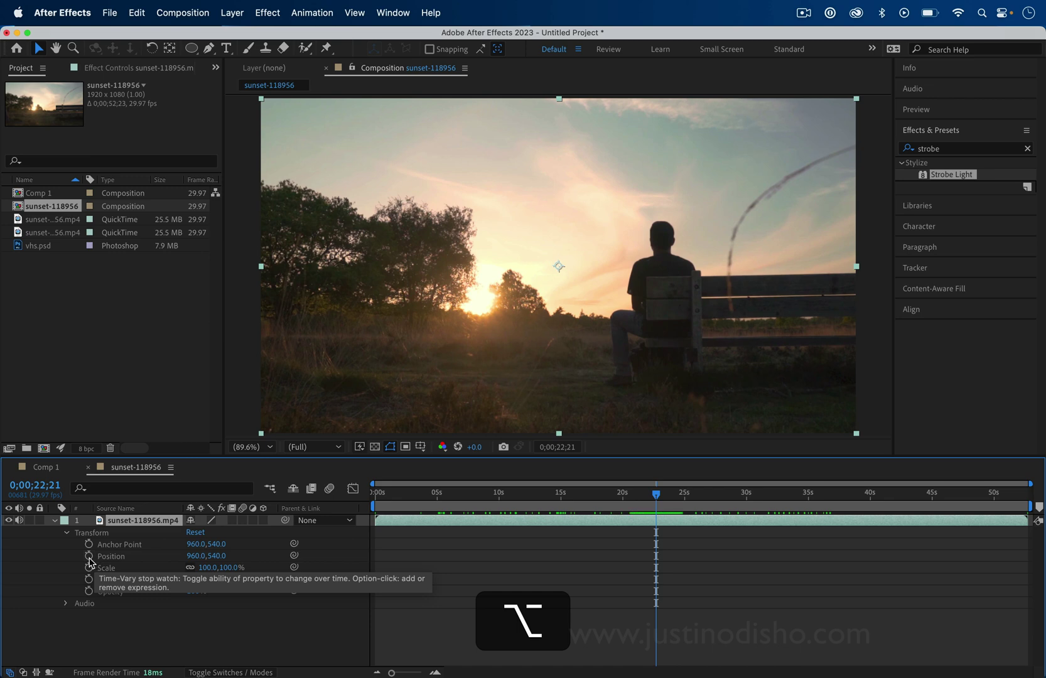
left_click(89, 557, "alt")
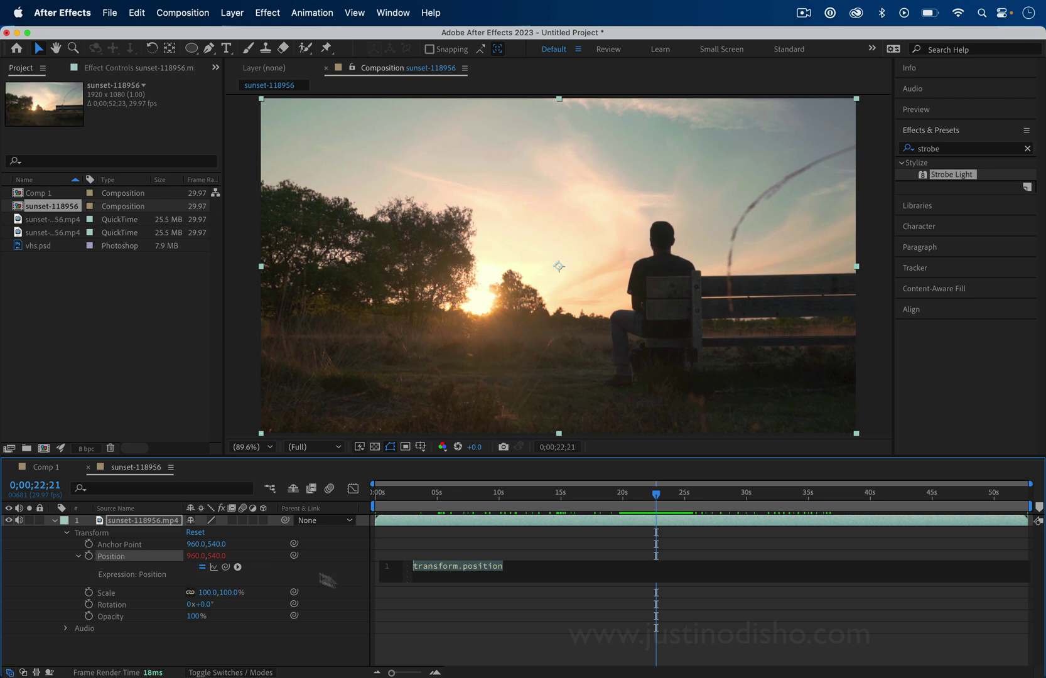
Insert wiggle(freq, amp, octaves = 1, amp_mult = .5, t = time) from the Property expression menu.
left_click(238, 568)
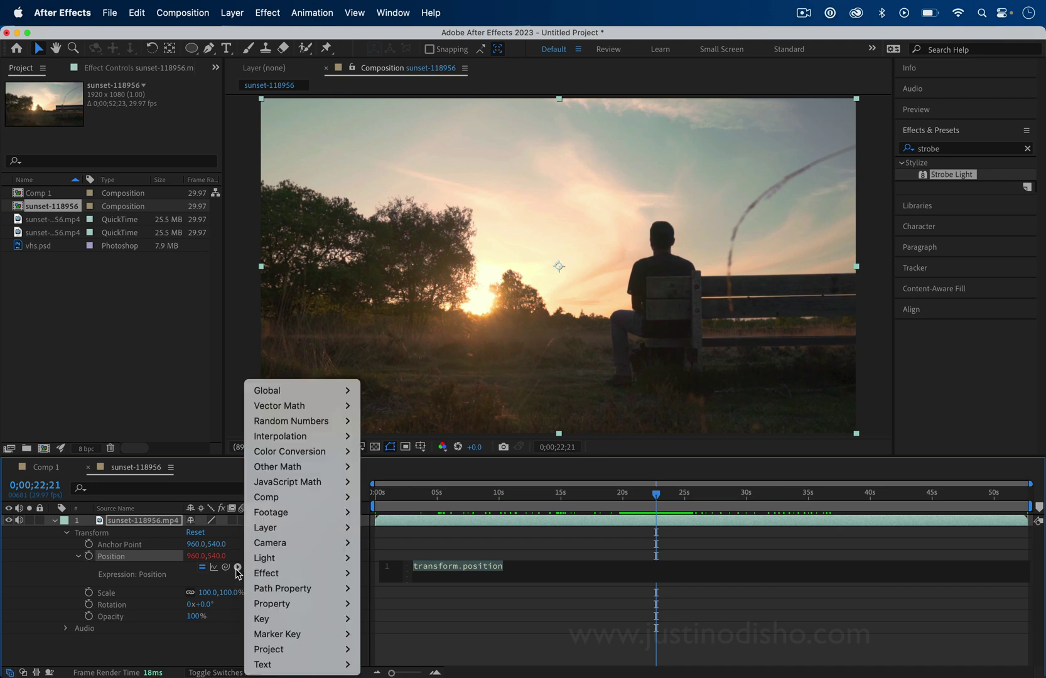
mouse_move(307, 606)
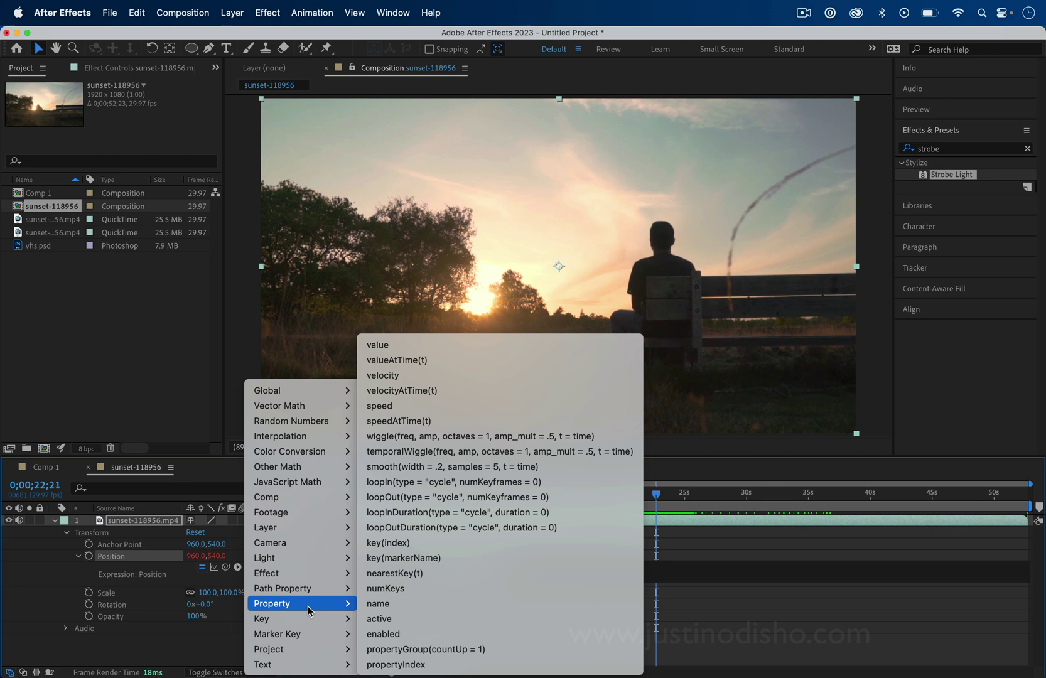
left_click(442, 435)
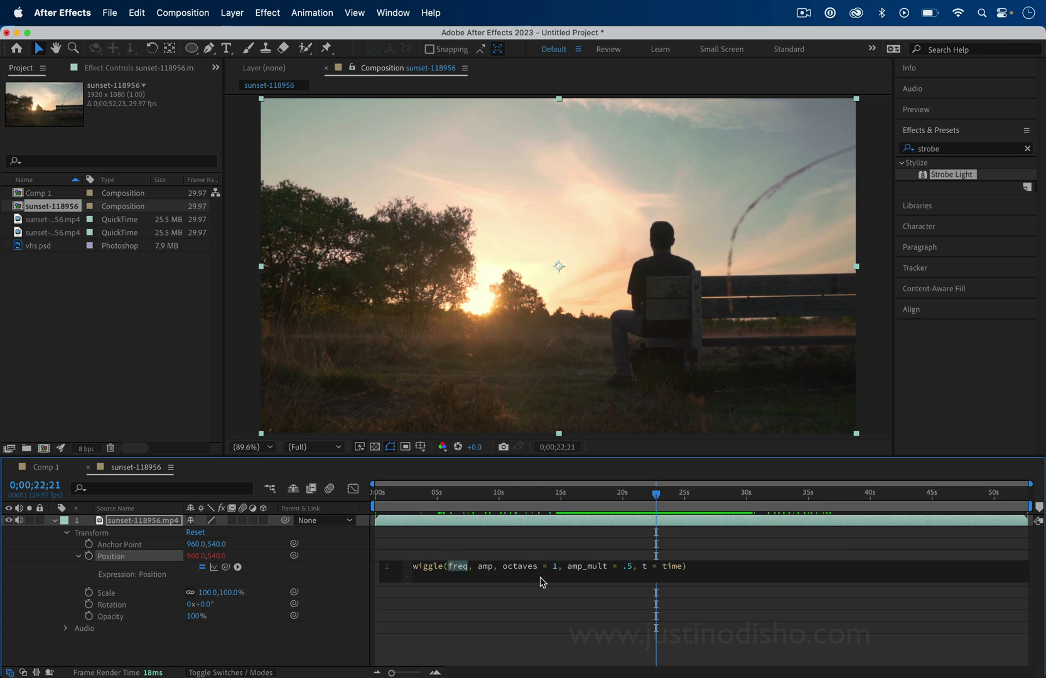
Fill the wiggle with frequency 1 and amplitude 20, and preview it from four seconds.
type("1, ")
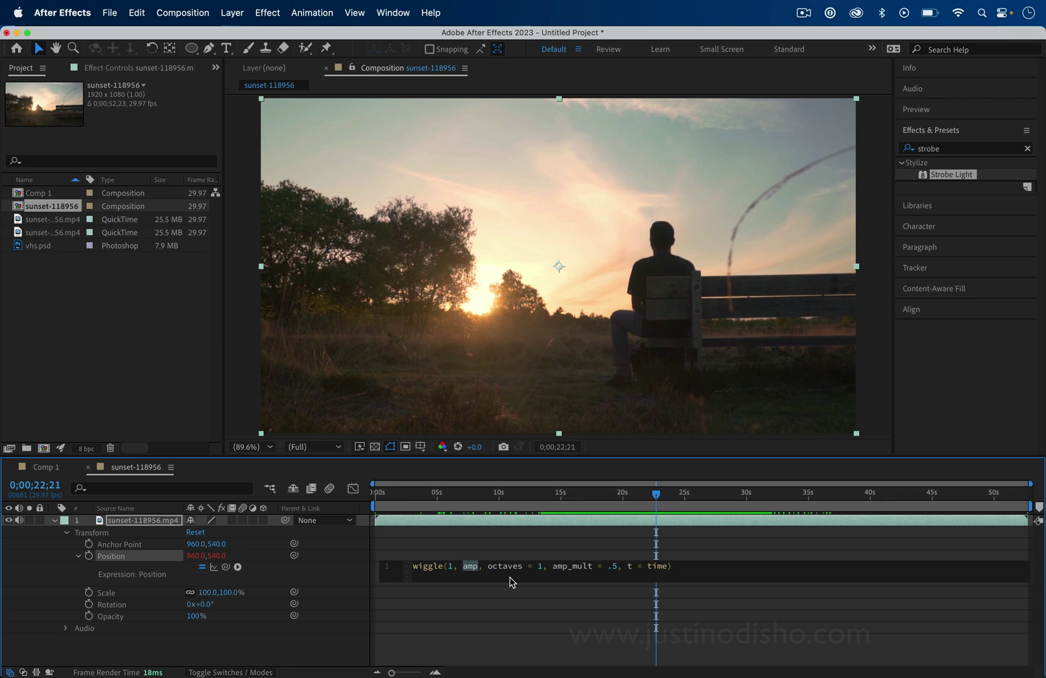
type("20")
left_click_drag(467, 498, 431, 496)
key("space")
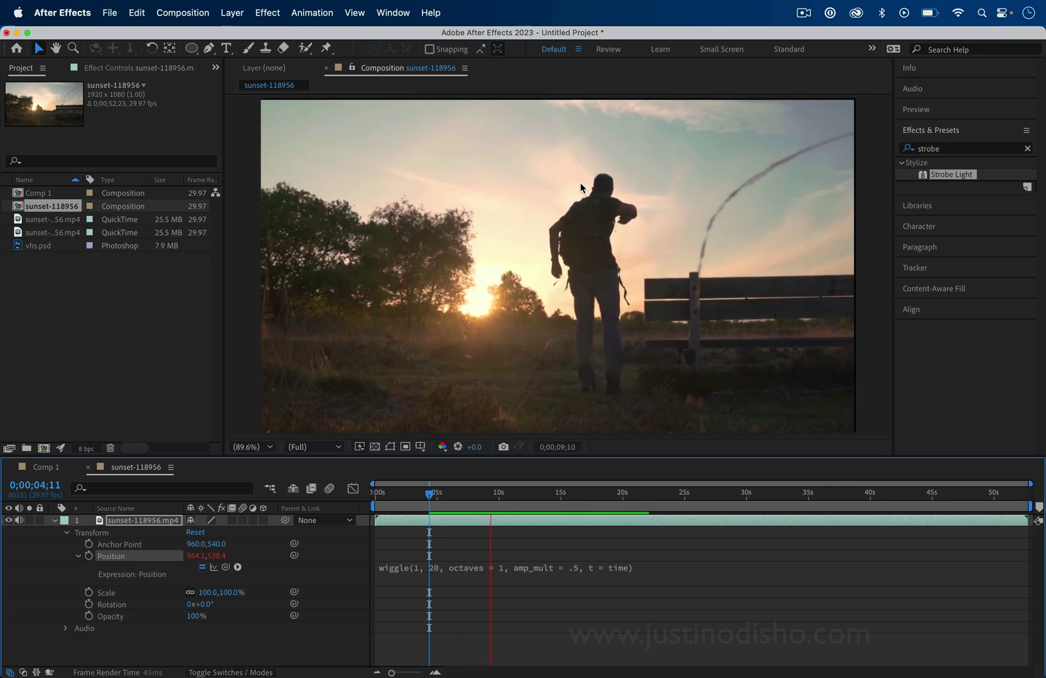
key("space")
Raise the wiggle frequency to 2 and preview the faster shake again.
left_click(427, 570)
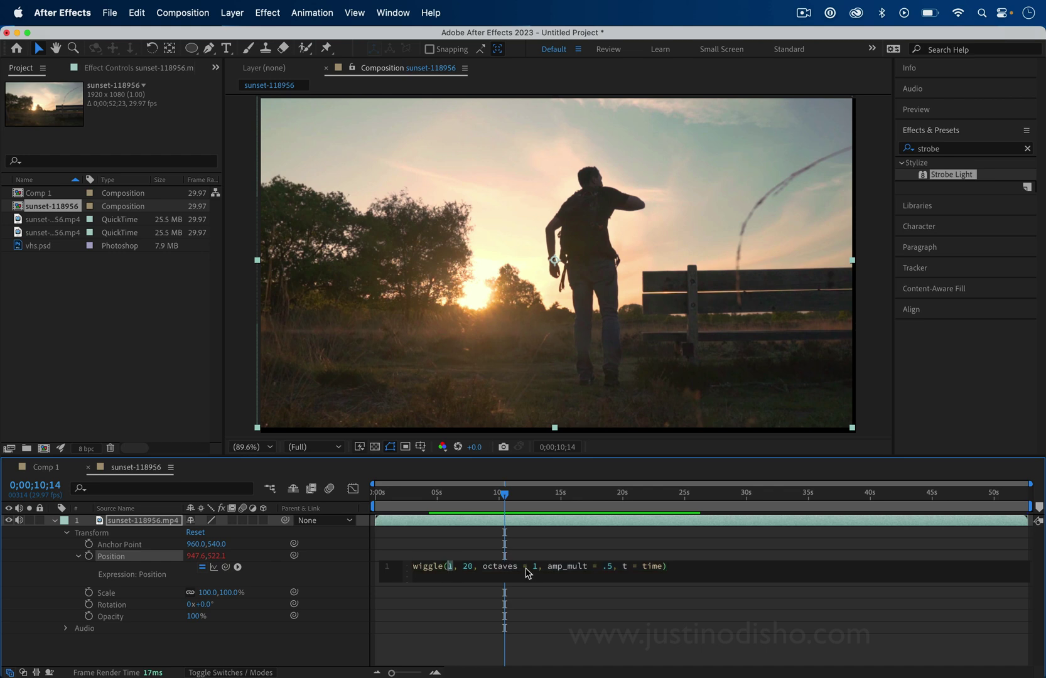
type("2")
left_click(431, 493)
key("space")
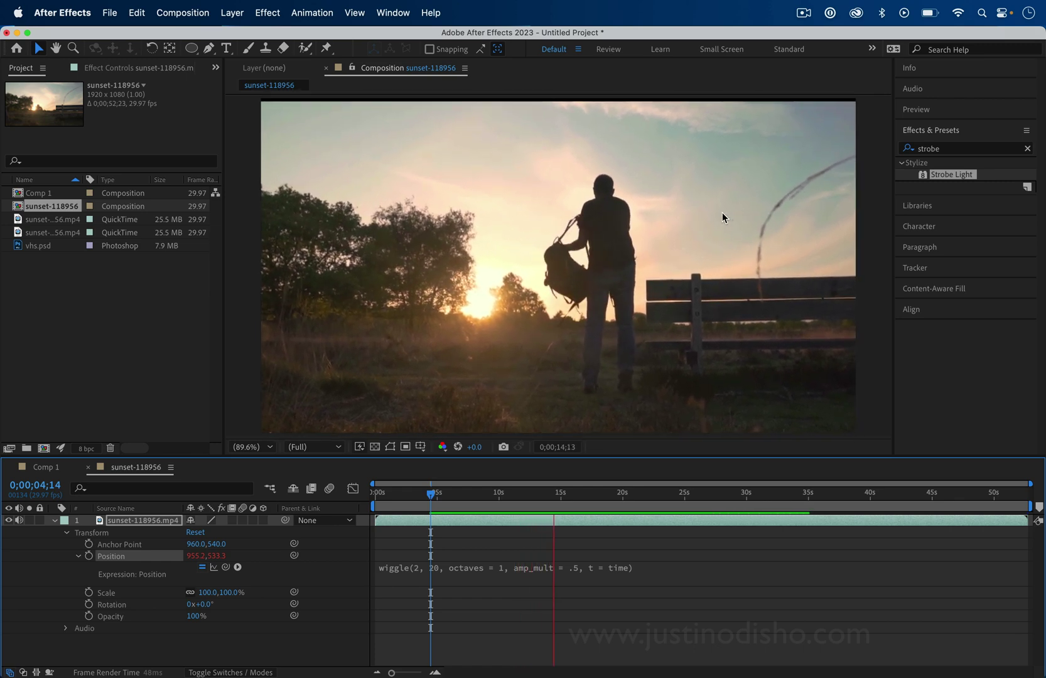
left_click(634, 525)
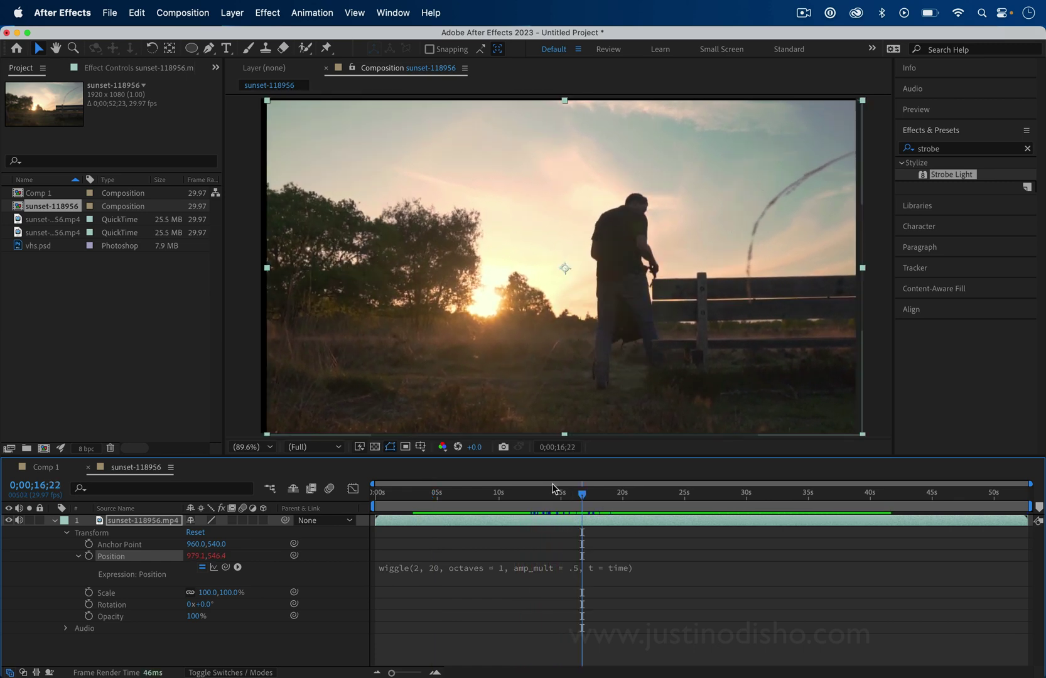
Set the sunset layer's Scale to 105% to hide shaking edges, preview, and collapse the layer.
left_click(209, 593)
key("Up")
key("Up")
key("Up")
key("Up")
key("Up")
key("Up")
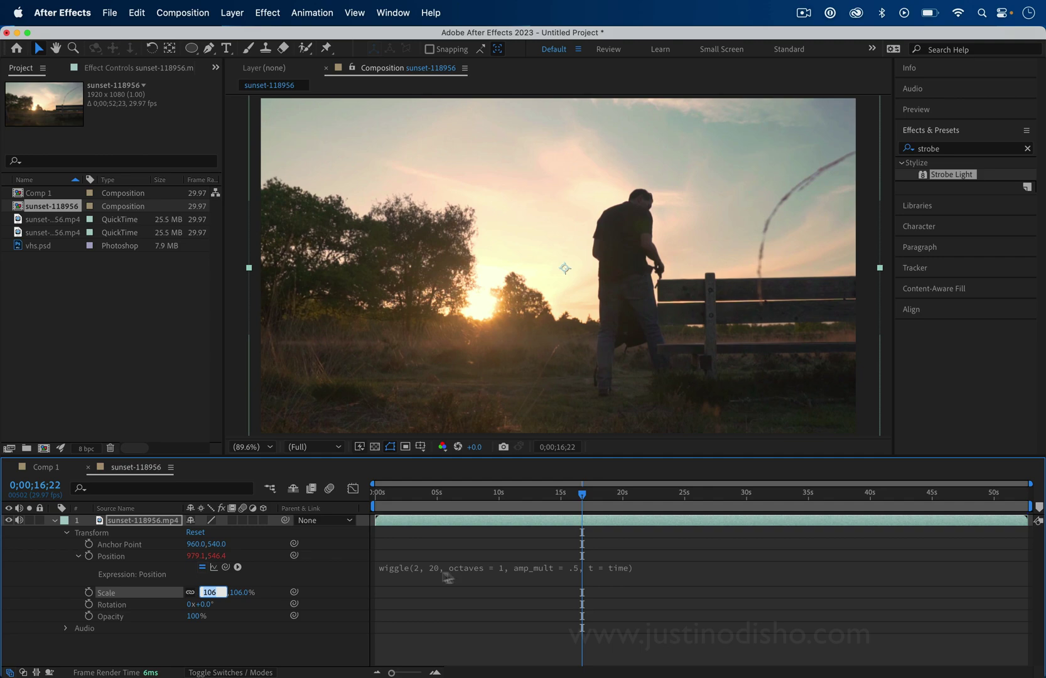
key("Down")
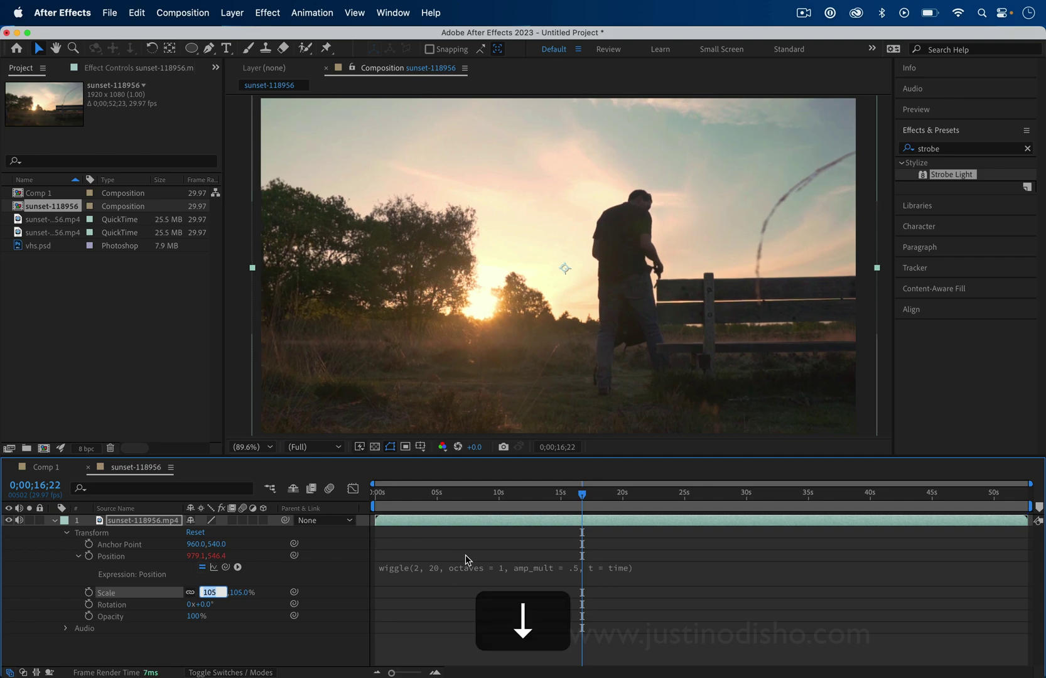
left_click_drag(438, 494, 383, 503)
key("space")
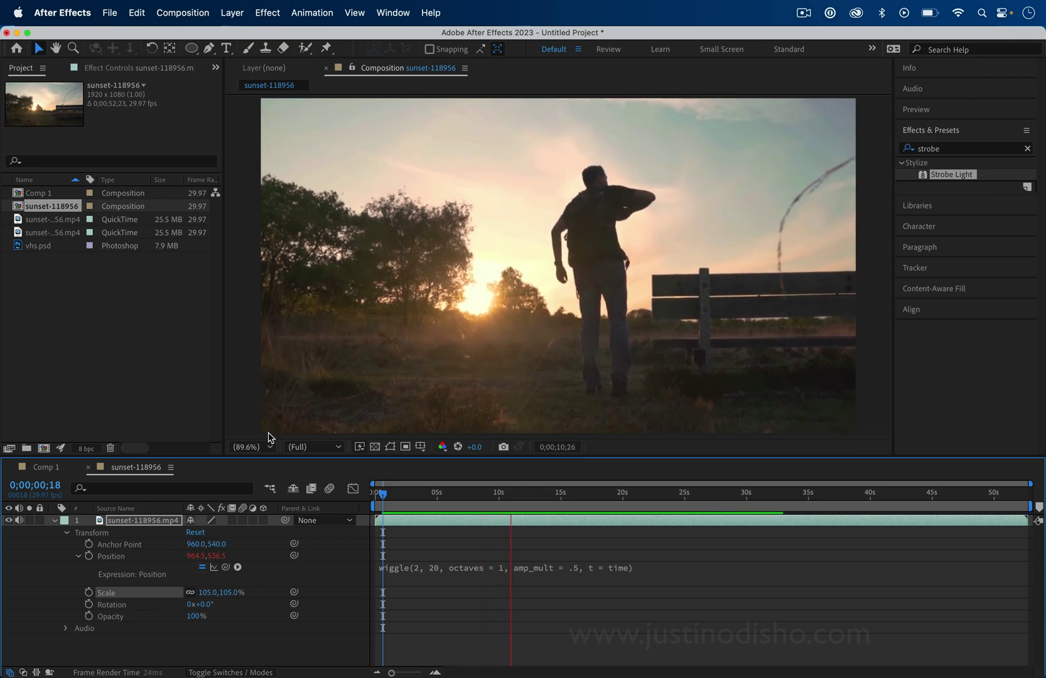
key("space")
left_click(56, 521)
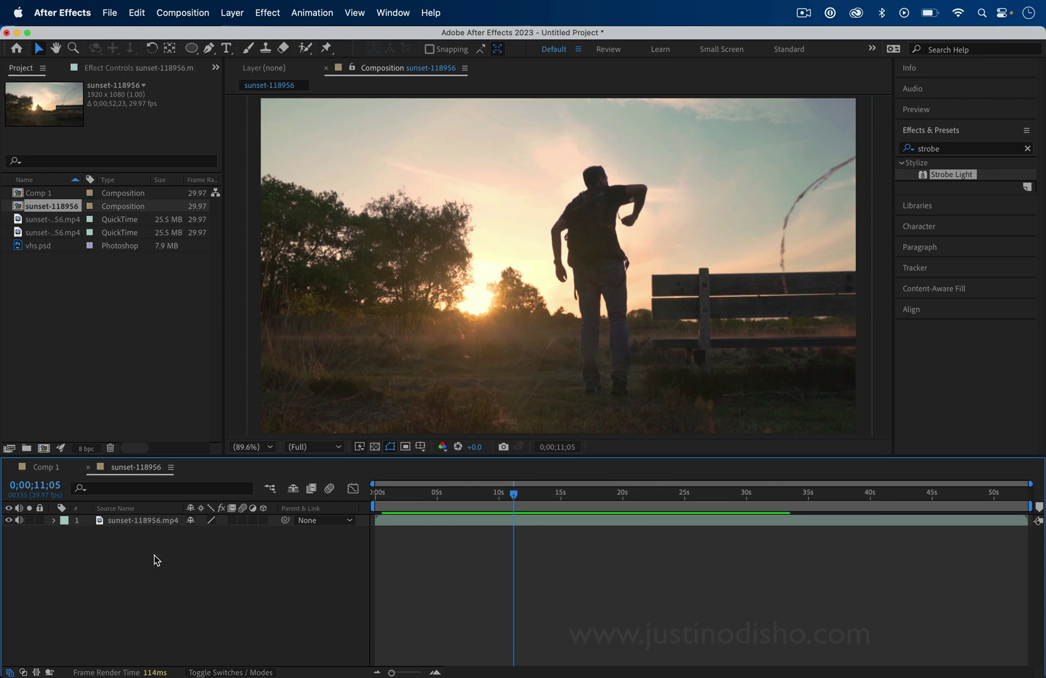
Create a new Photoshop file named Overlay in Photoshop format and save it.
left_click(110, 13)
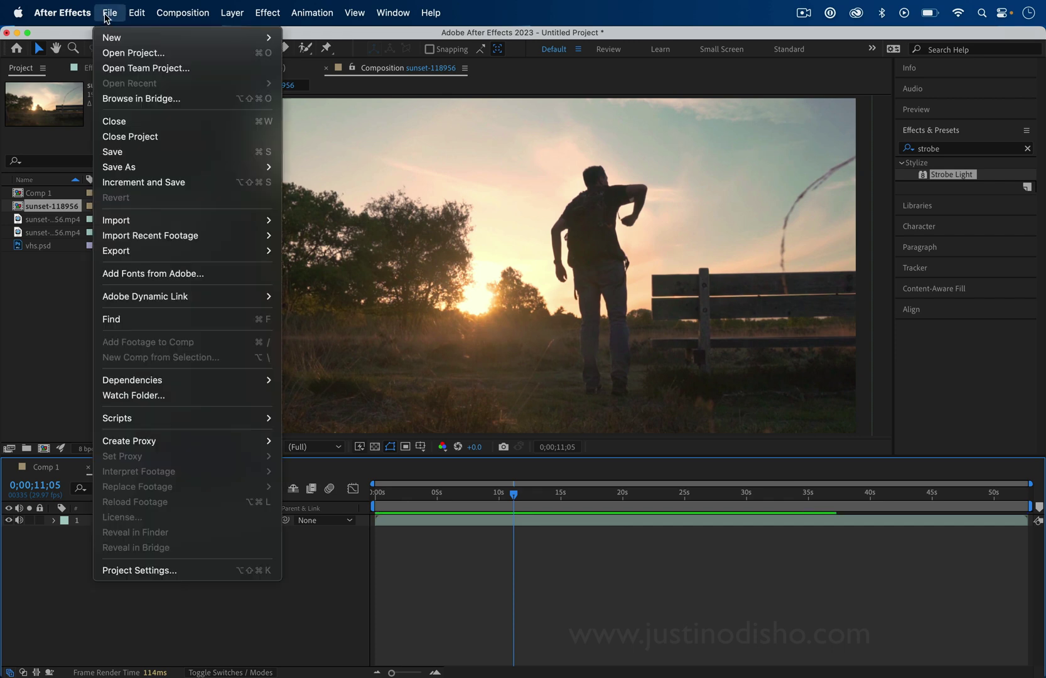
mouse_move(135, 37)
left_click(342, 83)
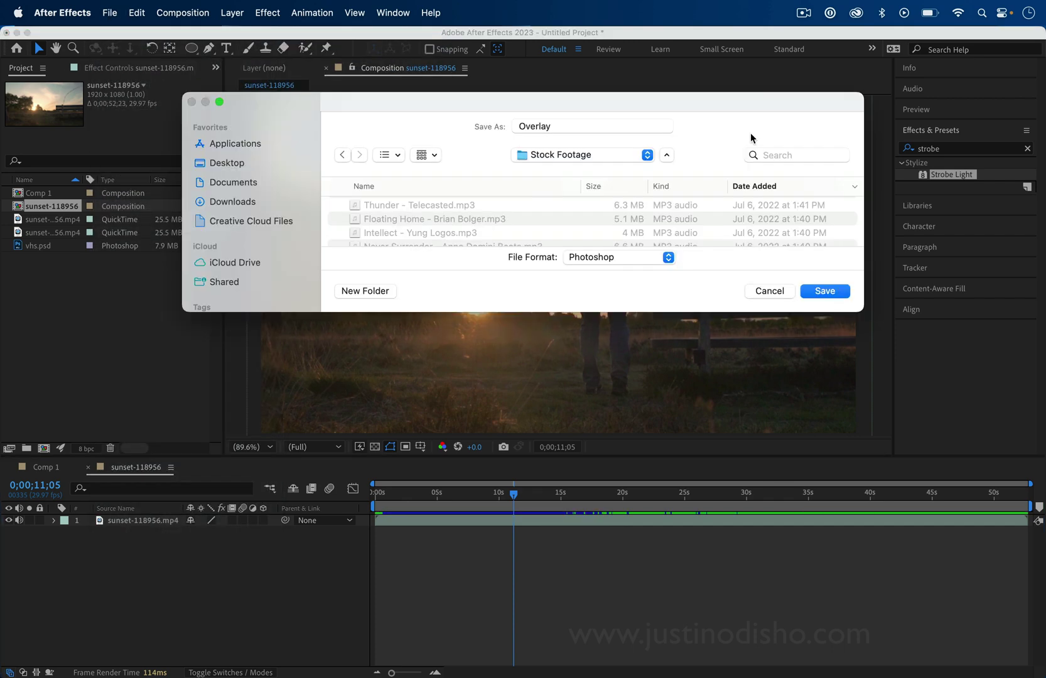
left_click(612, 257)
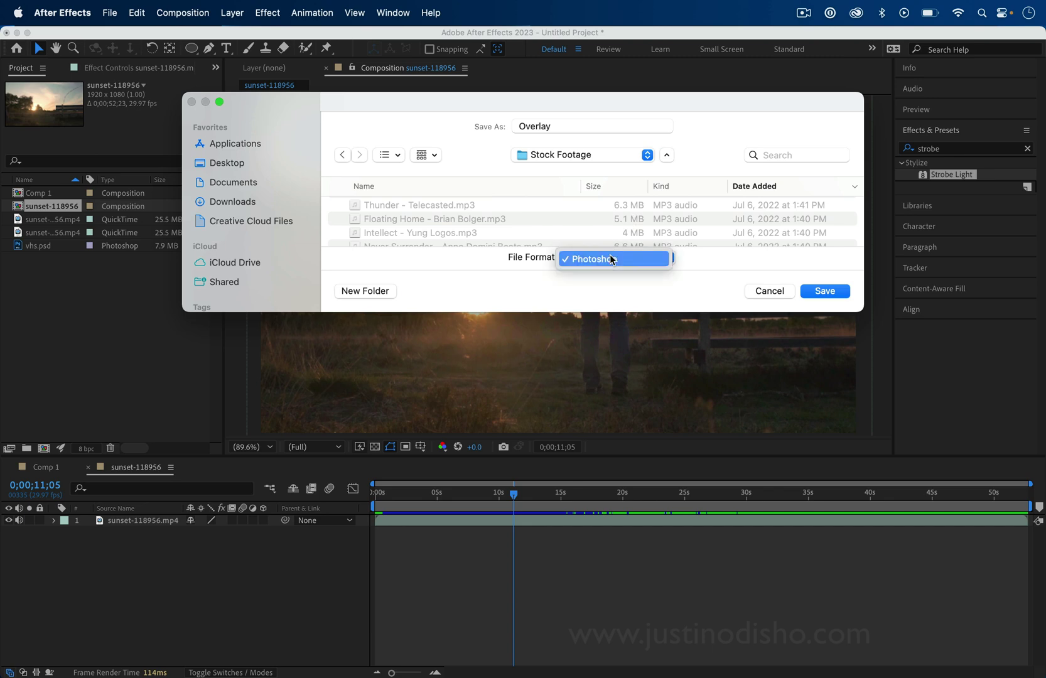
left_click(703, 129)
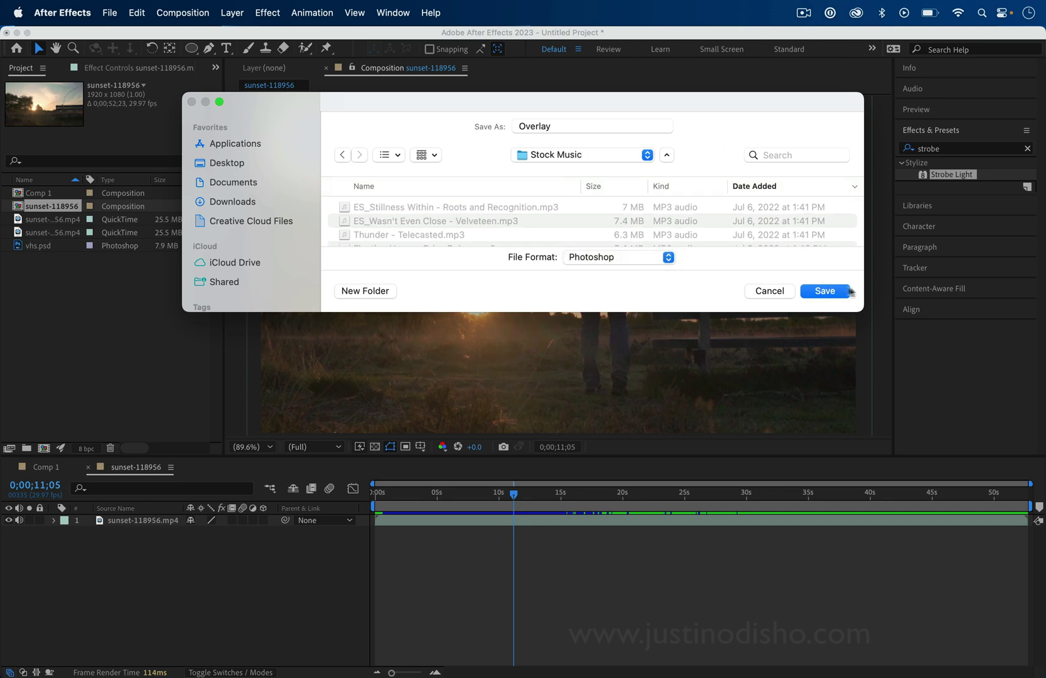
left_click(835, 292)
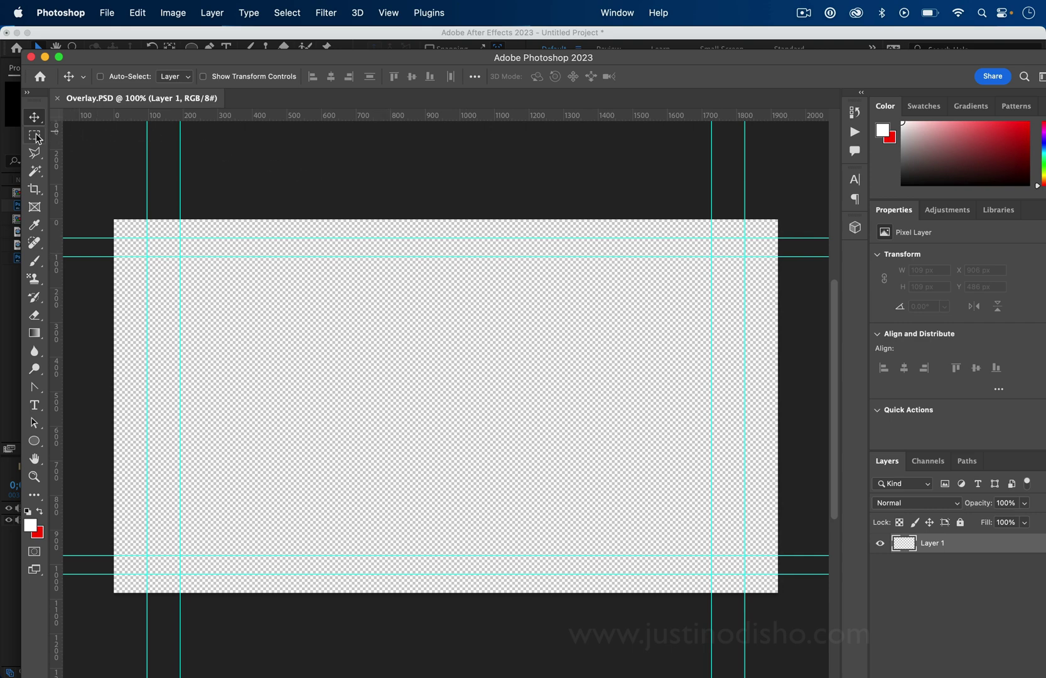
left_click_drag(35, 135, 94, 138)
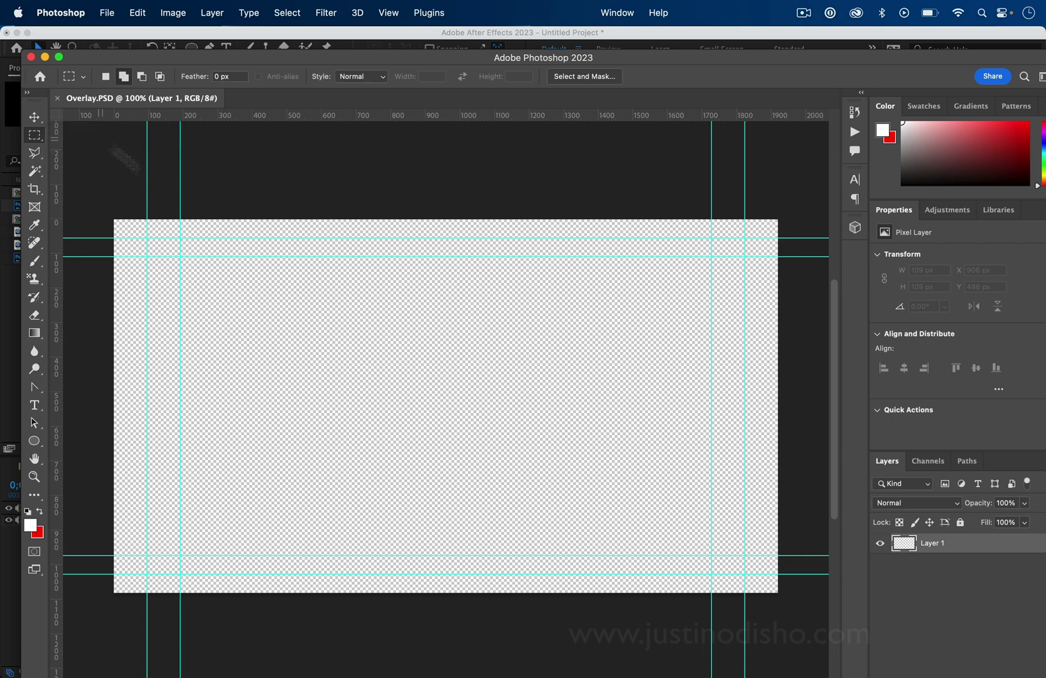
left_click_drag(147, 238, 745, 573)
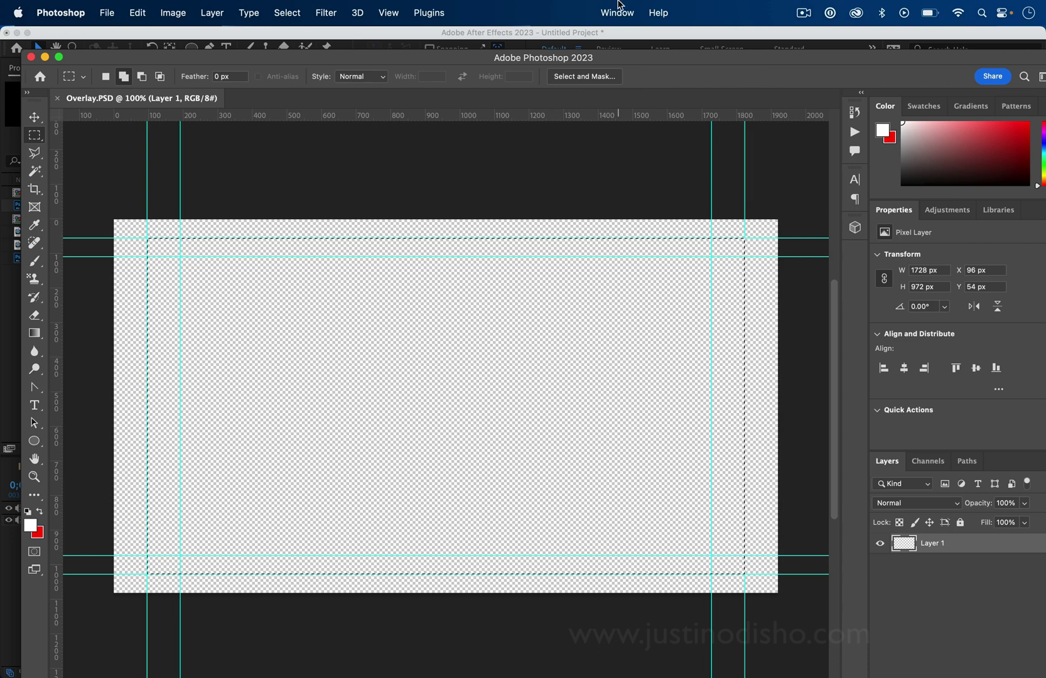
left_click(389, 11)
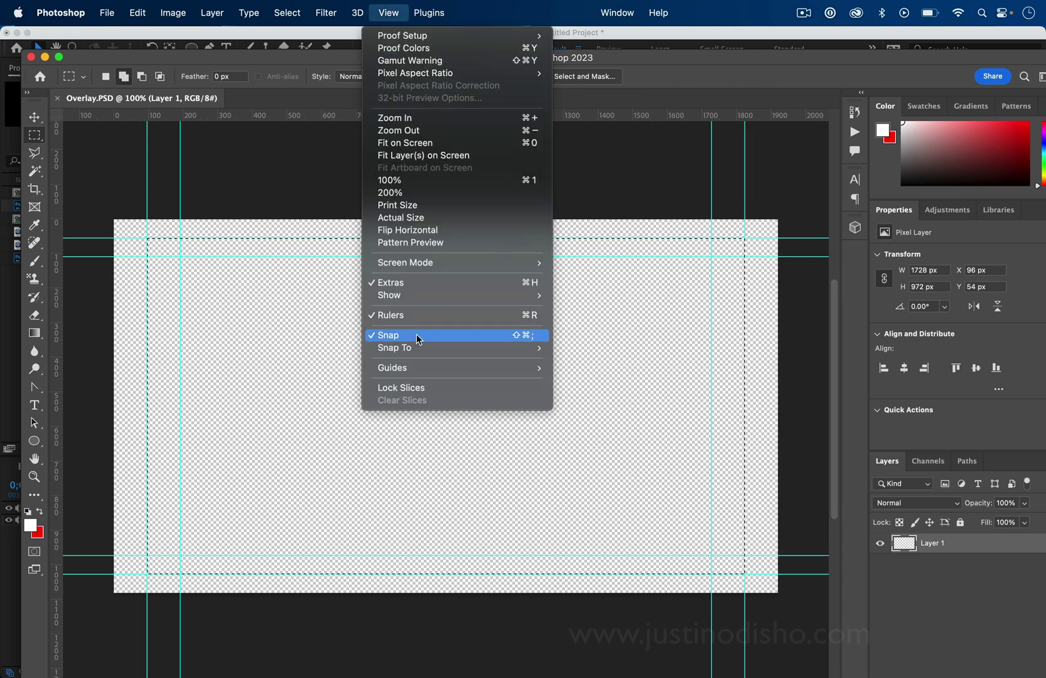
left_click(276, 372)
key("super+h")
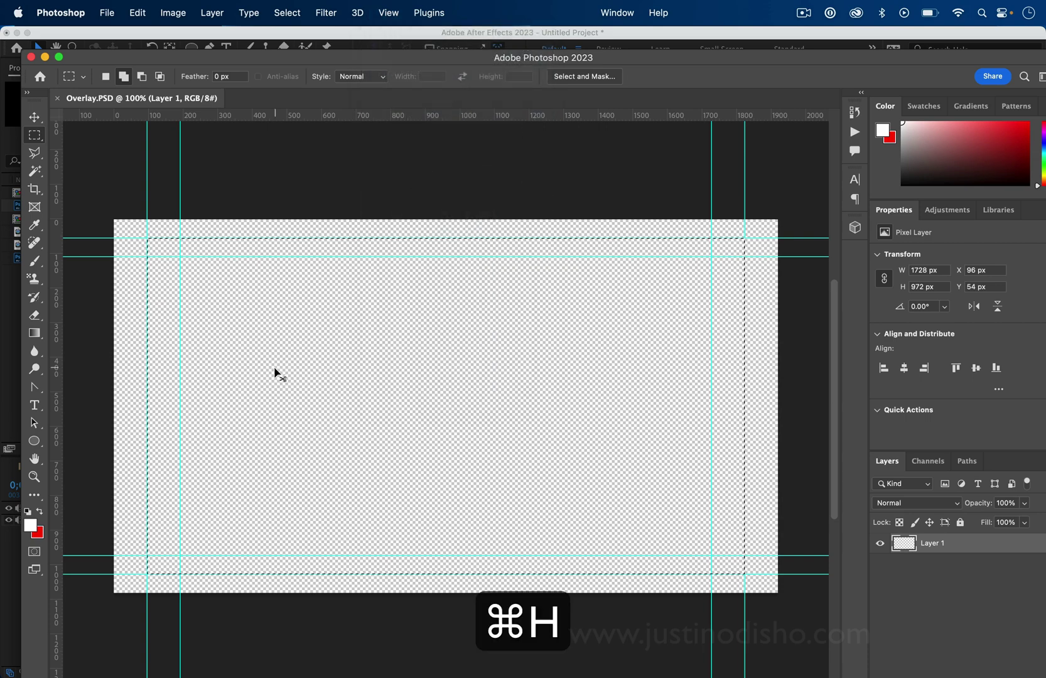
key("super+h")
left_click(389, 12)
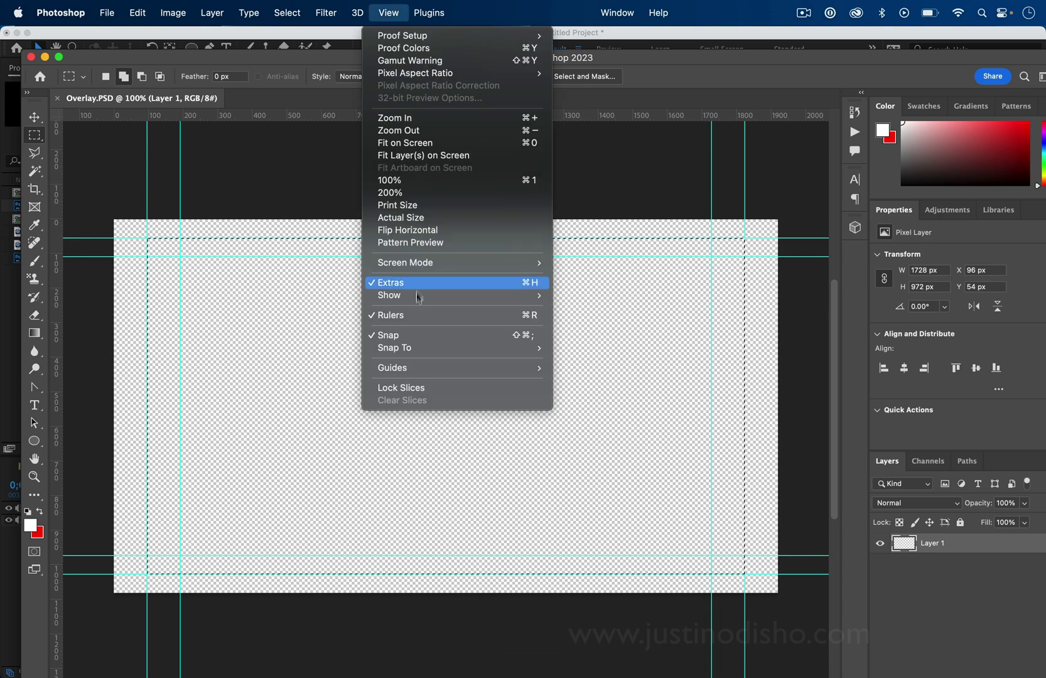
key("Escape")
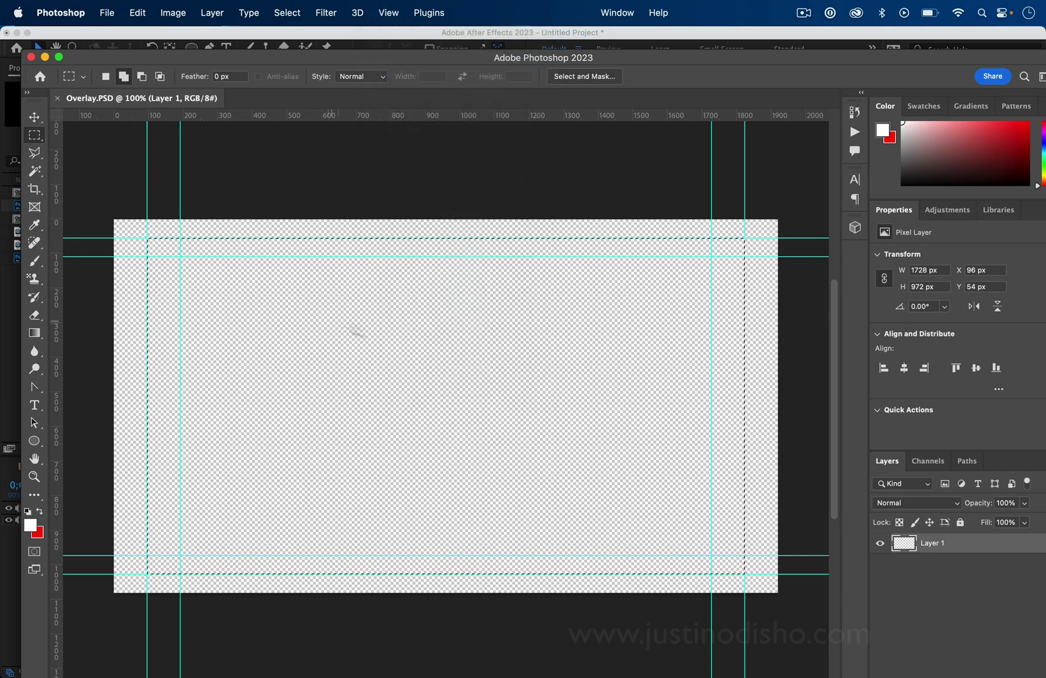
Stroke the rectangular selection with a 10 px white inside border, then deselect.
right_click(415, 375)
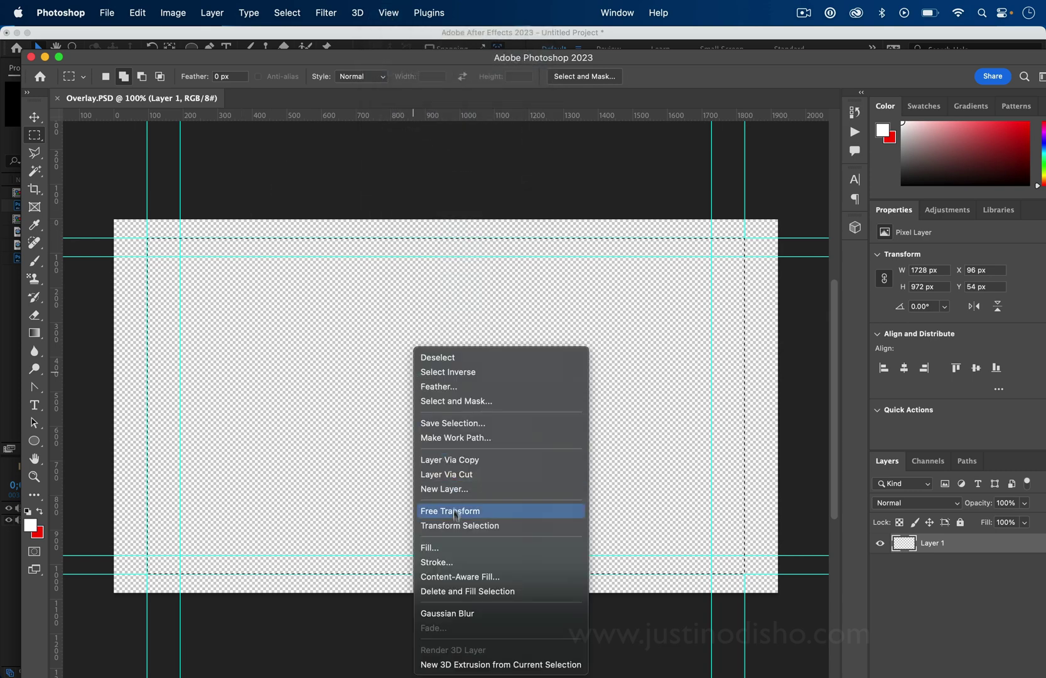
left_click(454, 561)
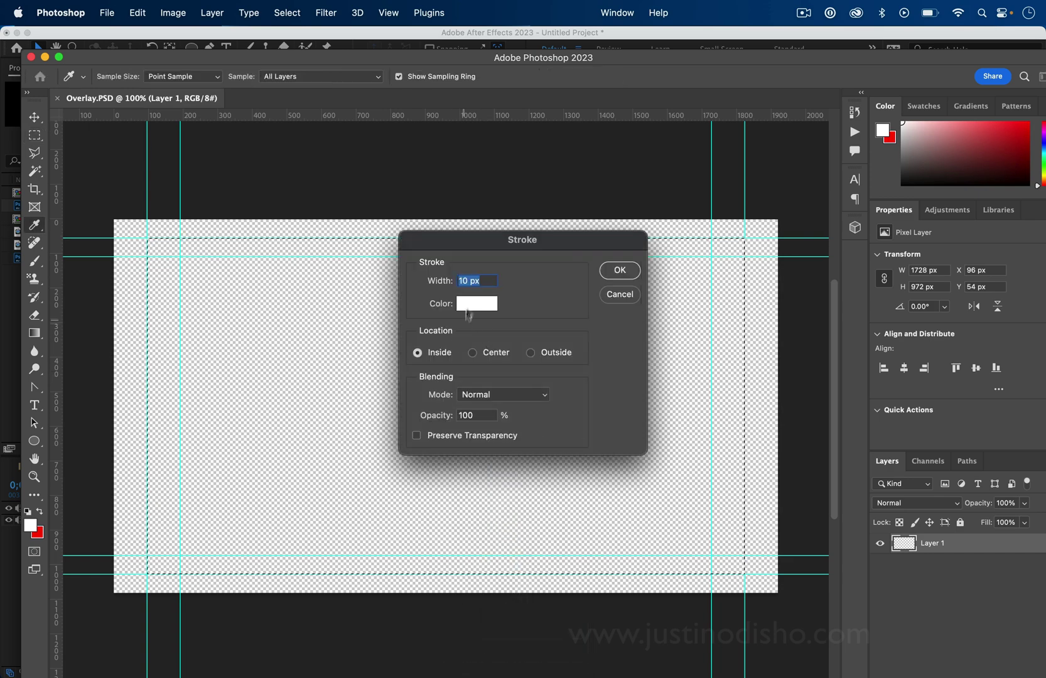
left_click(619, 270)
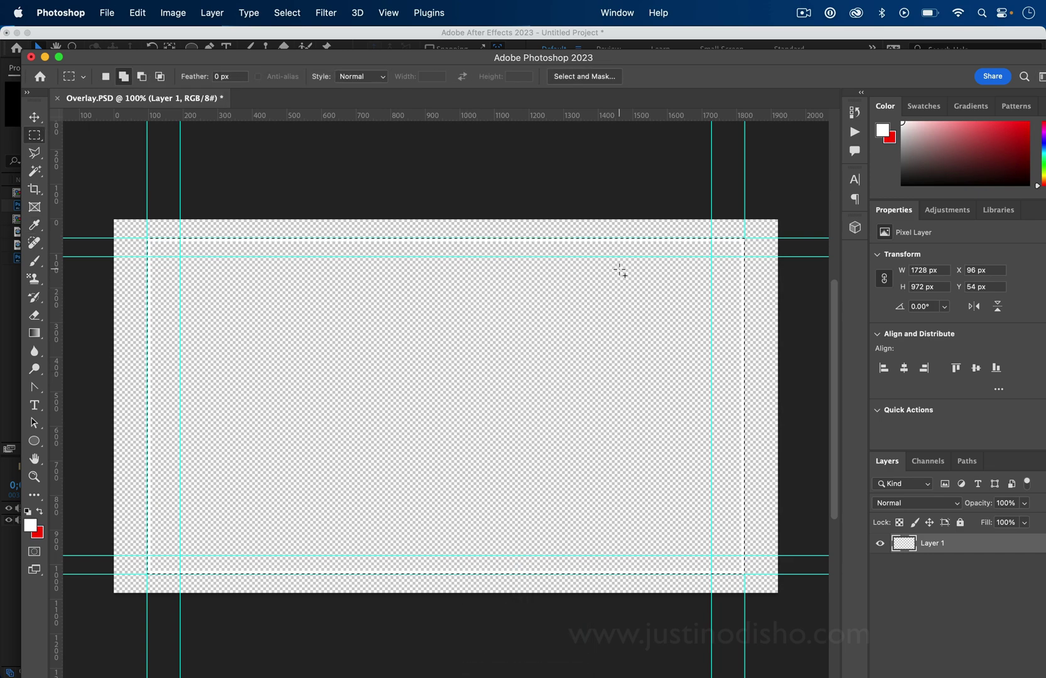
right_click(352, 305)
left_click(365, 308)
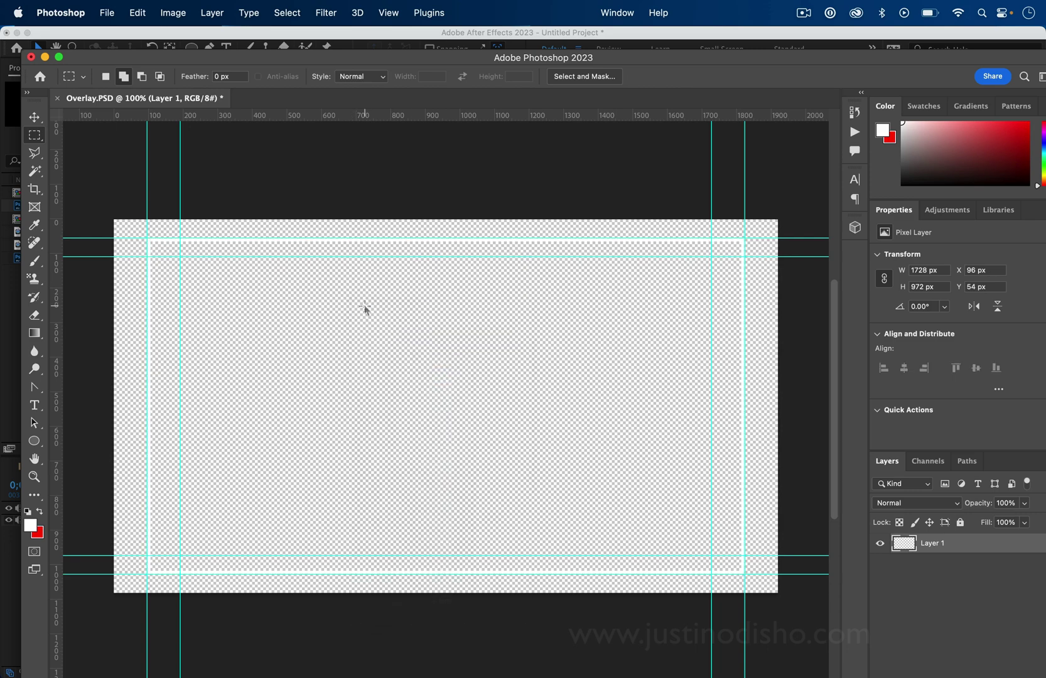
Undo, try erasing the frame's middles to leave corners, then revert that and deselect.
key("super")
key("super+z")
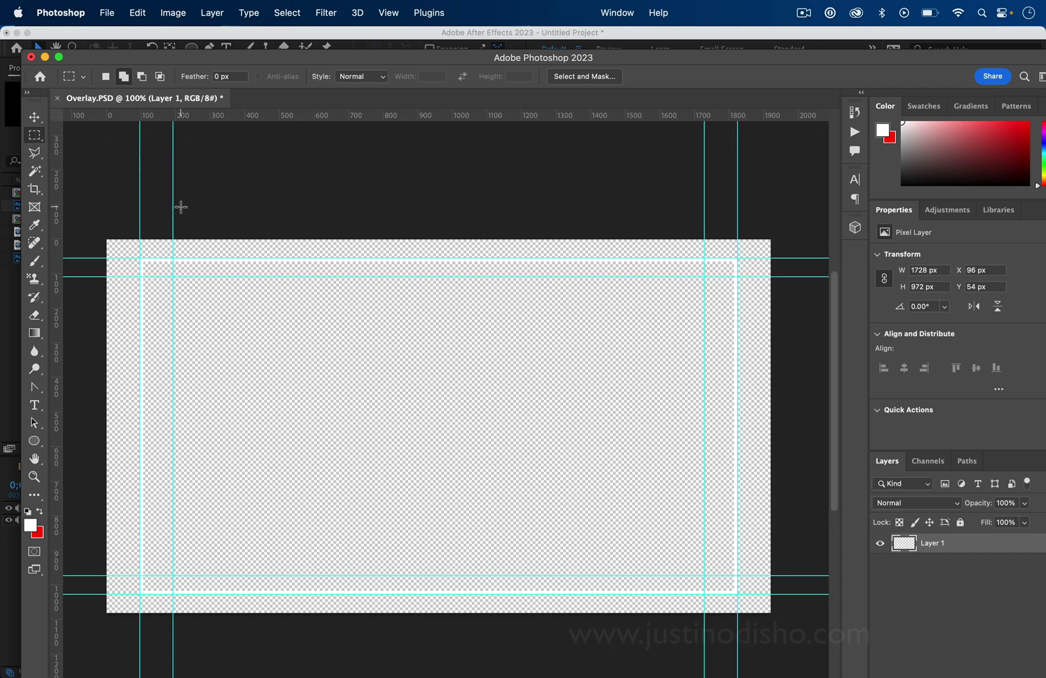
left_click_drag(182, 204, 694, 649)
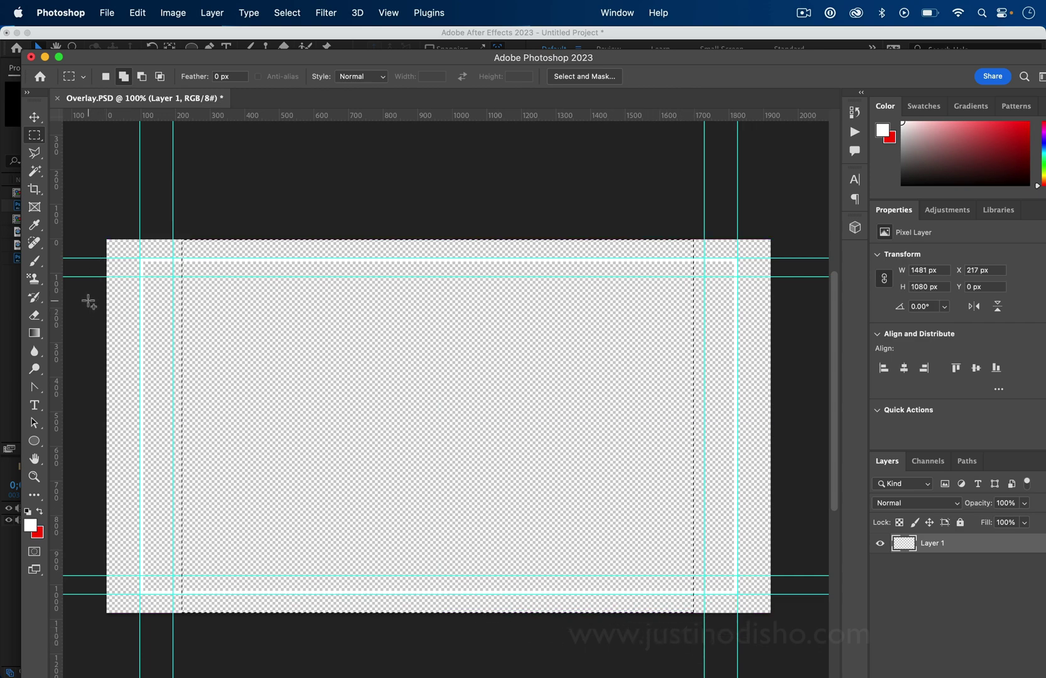
left_click_drag(90, 306, 832, 550)
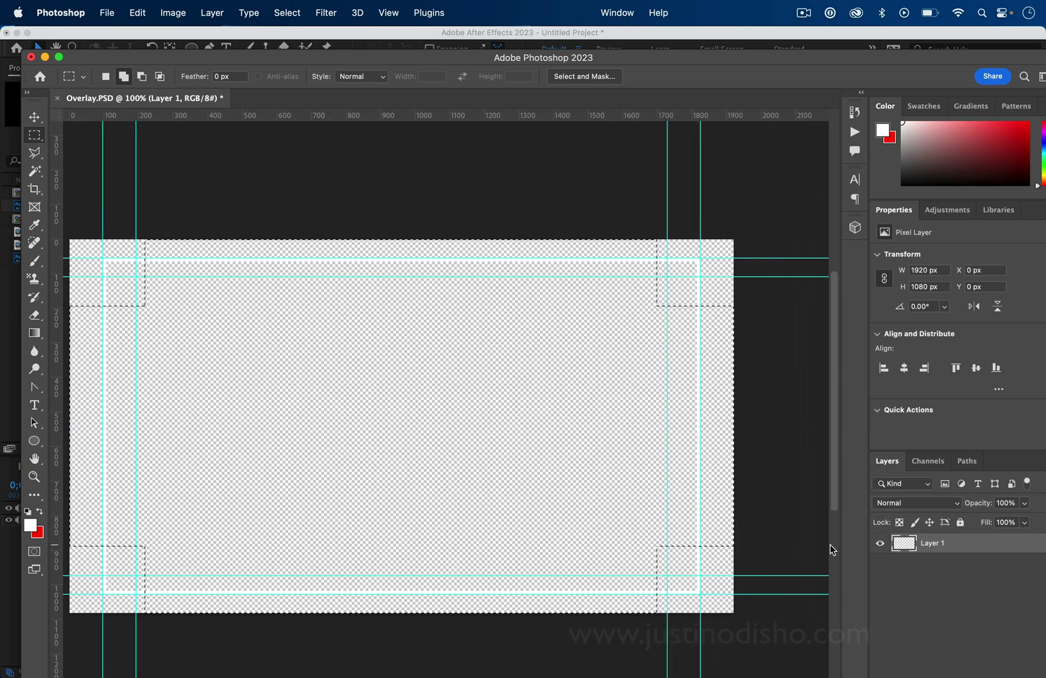
key("BackSpace")
scroll(611, 427, "left", 3)
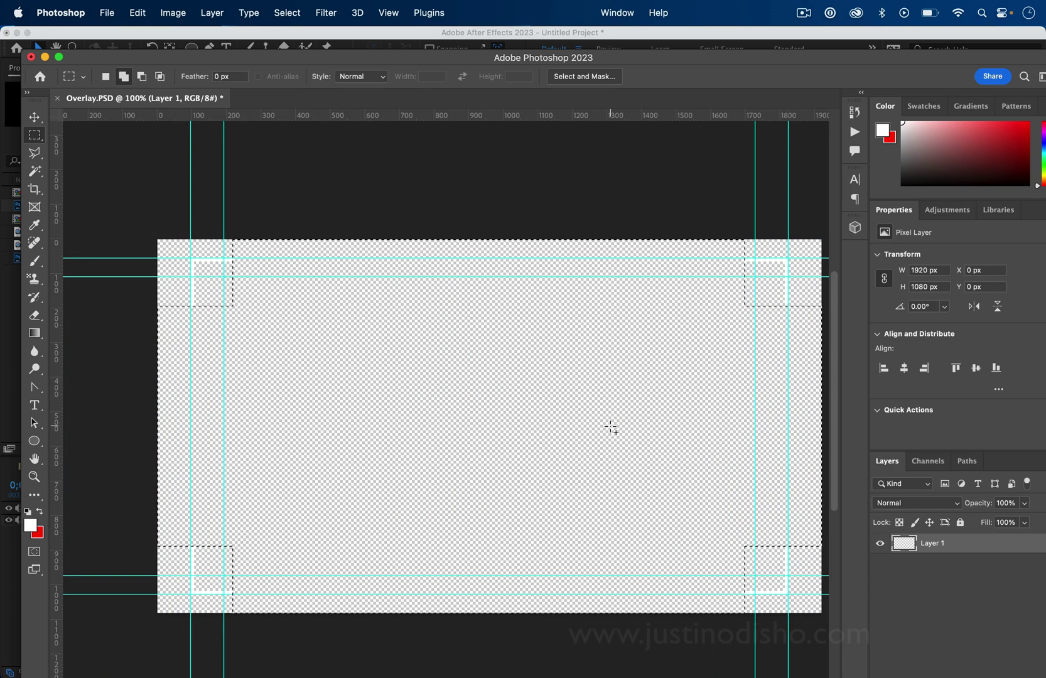
scroll(611, 427, "right", 2)
key("cmd+z")
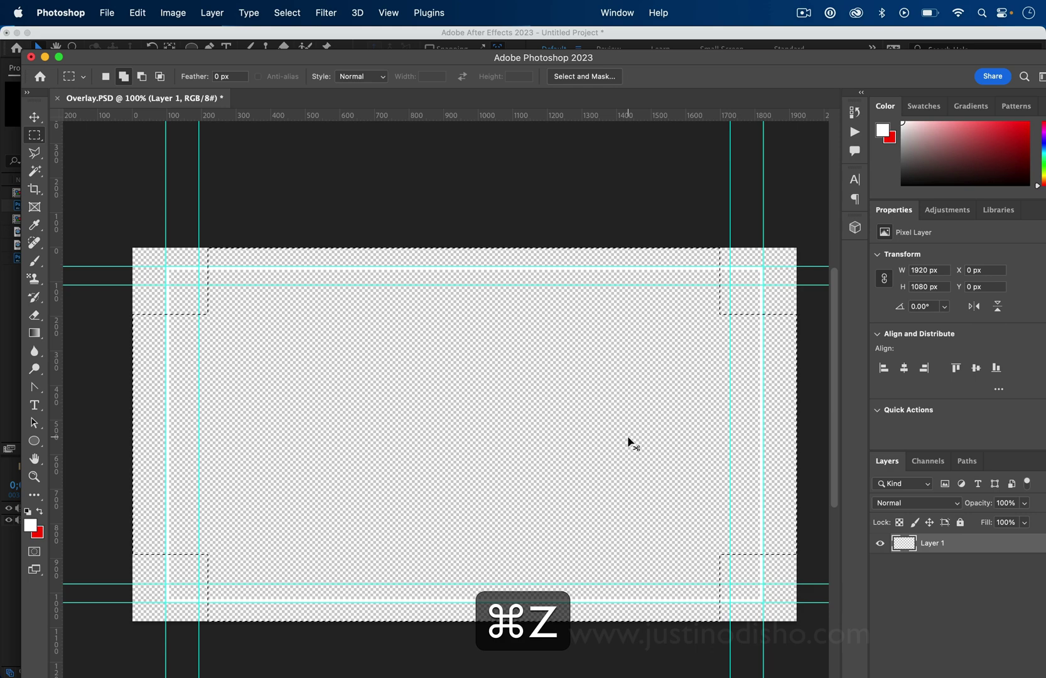
key("super+d")
Draw a 179 px square marquee over the frame's top-left corner at 96, 54 px.
scroll(587, 385, "right", 2)
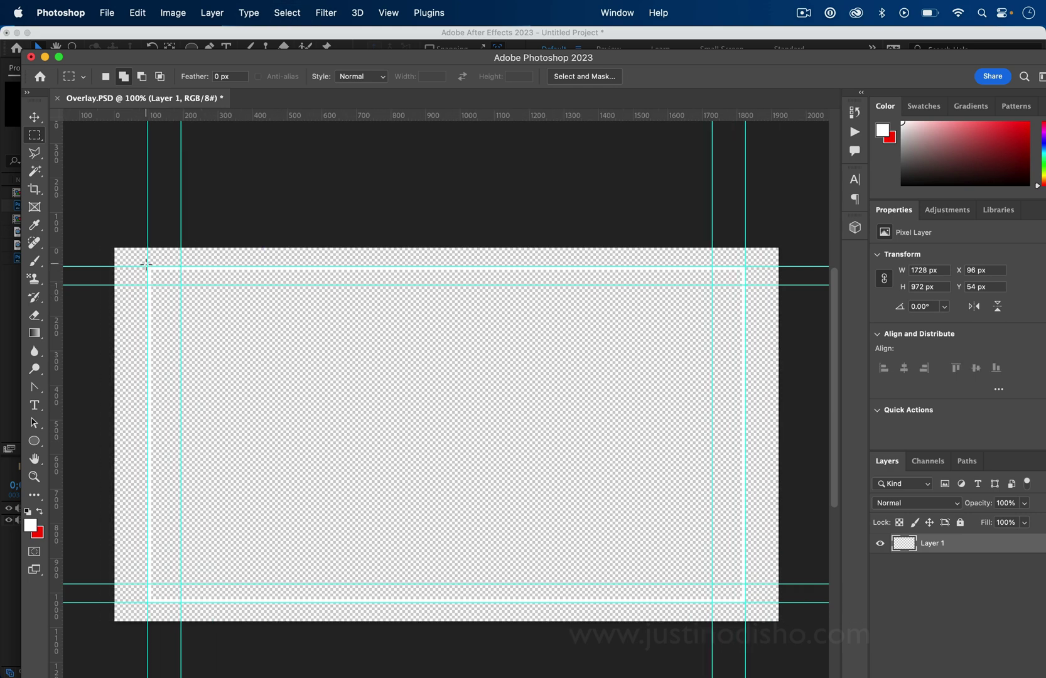
left_click_drag(146, 264, 252, 334)
left_click_drag(249, 328, 247, 327)
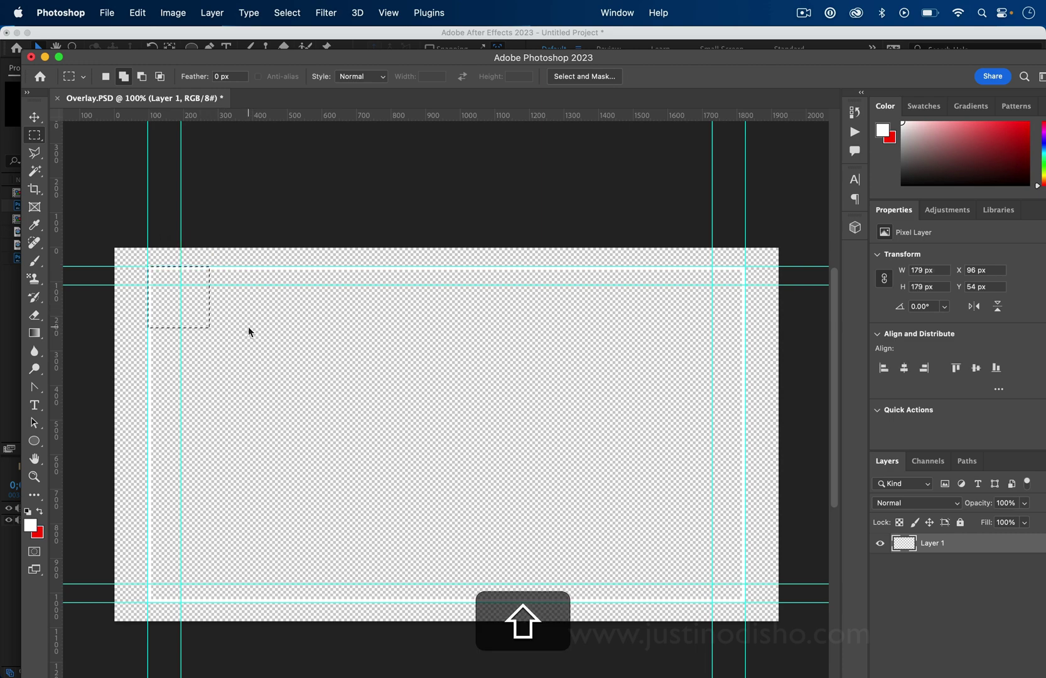
Copy the top-left corner to a new layer, hide Layer 1, and slide a duplicate right.
right_click(201, 307)
left_click(281, 421)
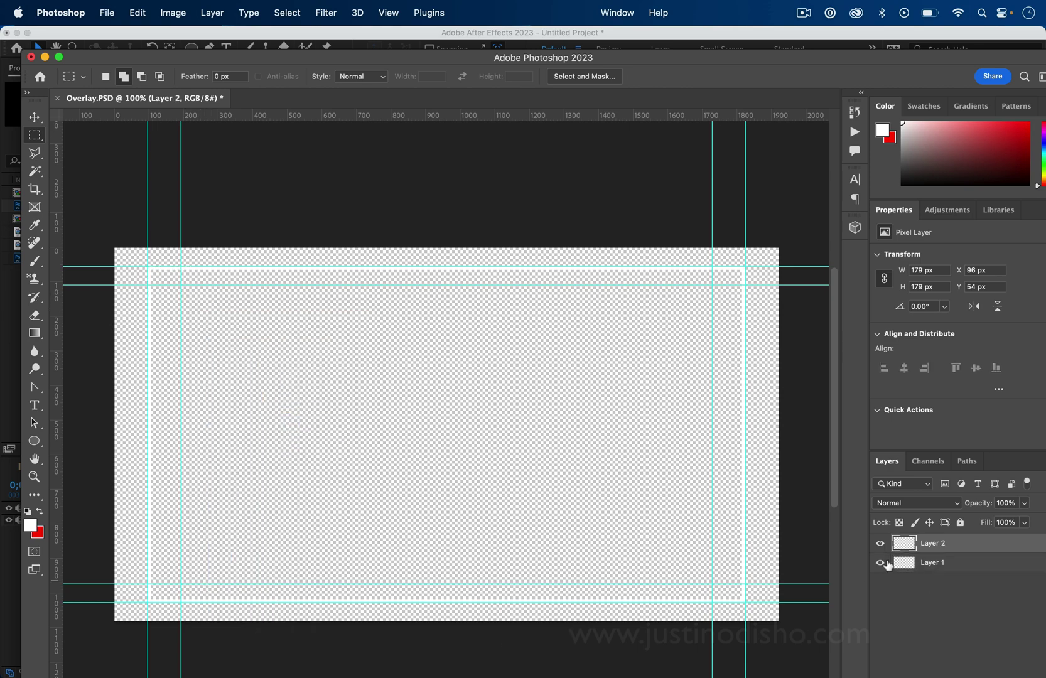
left_click(880, 563)
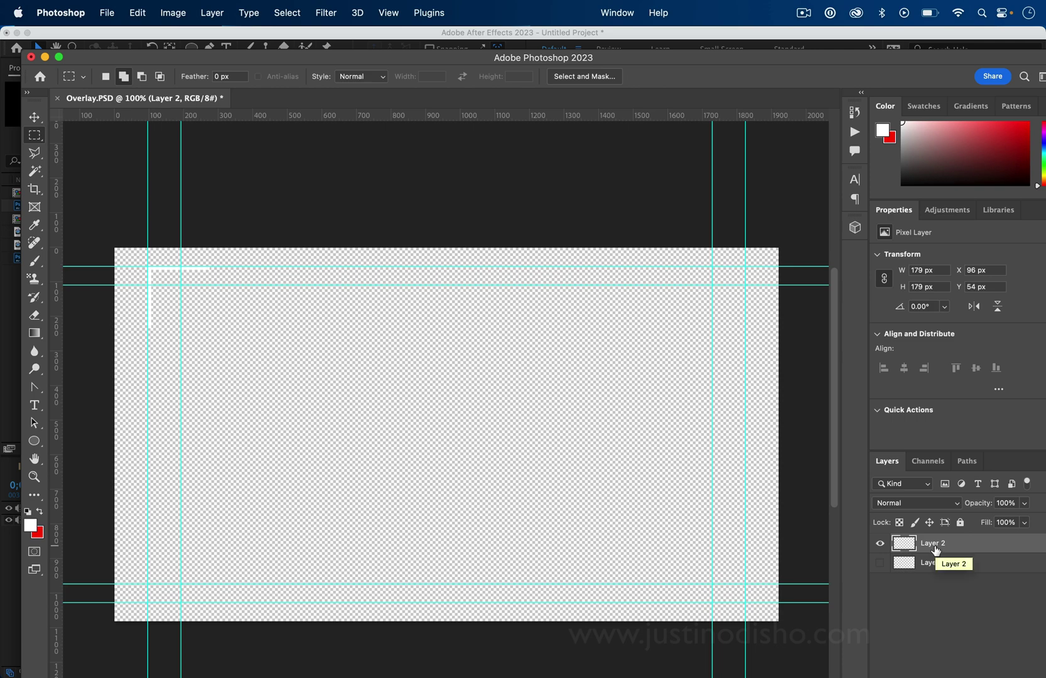
key("super+j")
key("v")
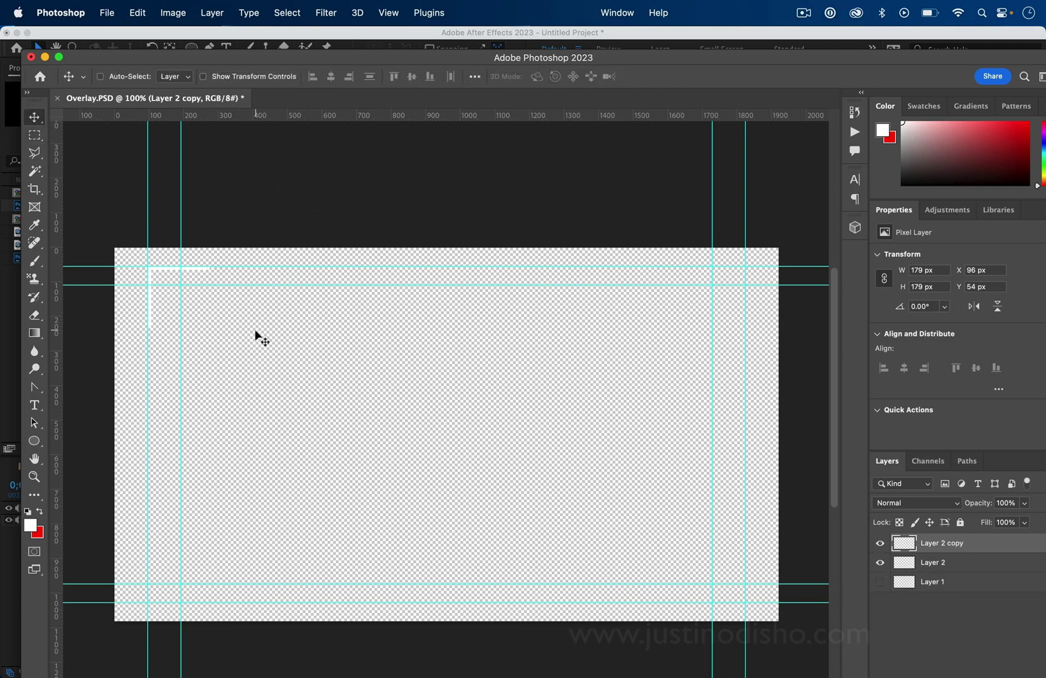
left_click_drag(230, 312, 633, 325)
Flip the copied bracket horizontally, place it top-right, and merge the two top brackets.
left_click(137, 5)
mouse_move(210, 323)
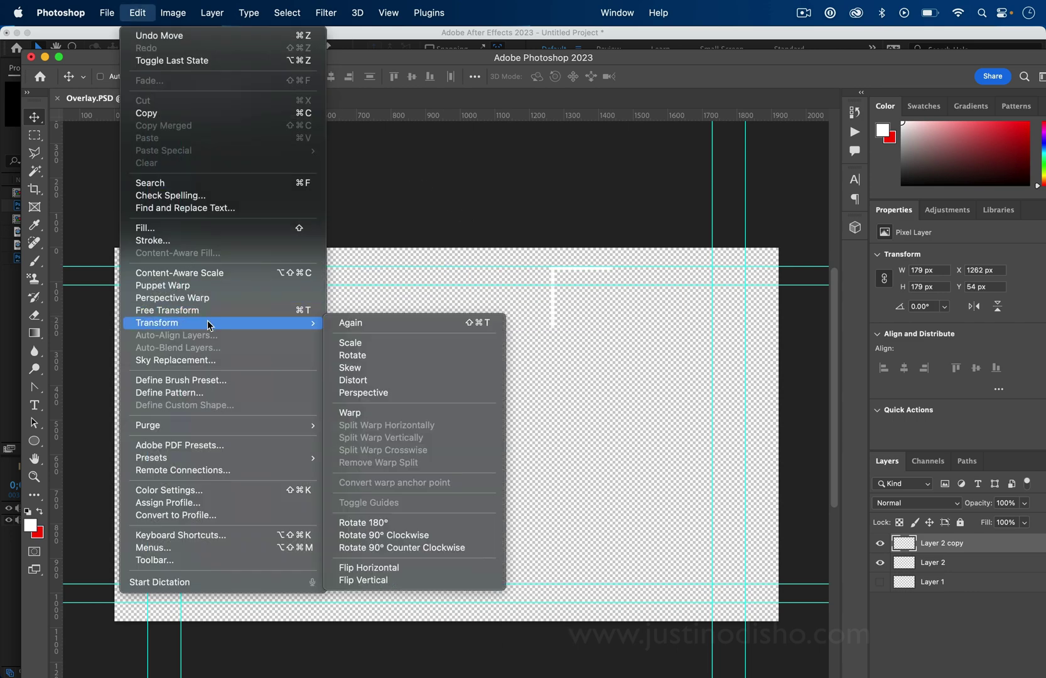
left_click(421, 574)
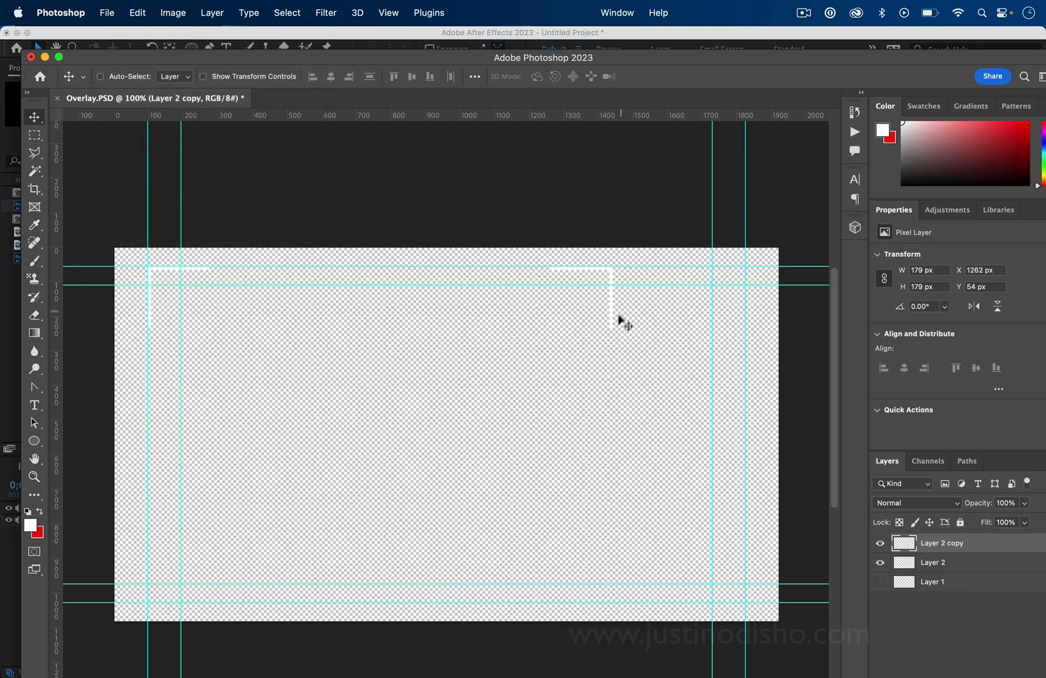
left_click_drag(621, 320, 713, 325)
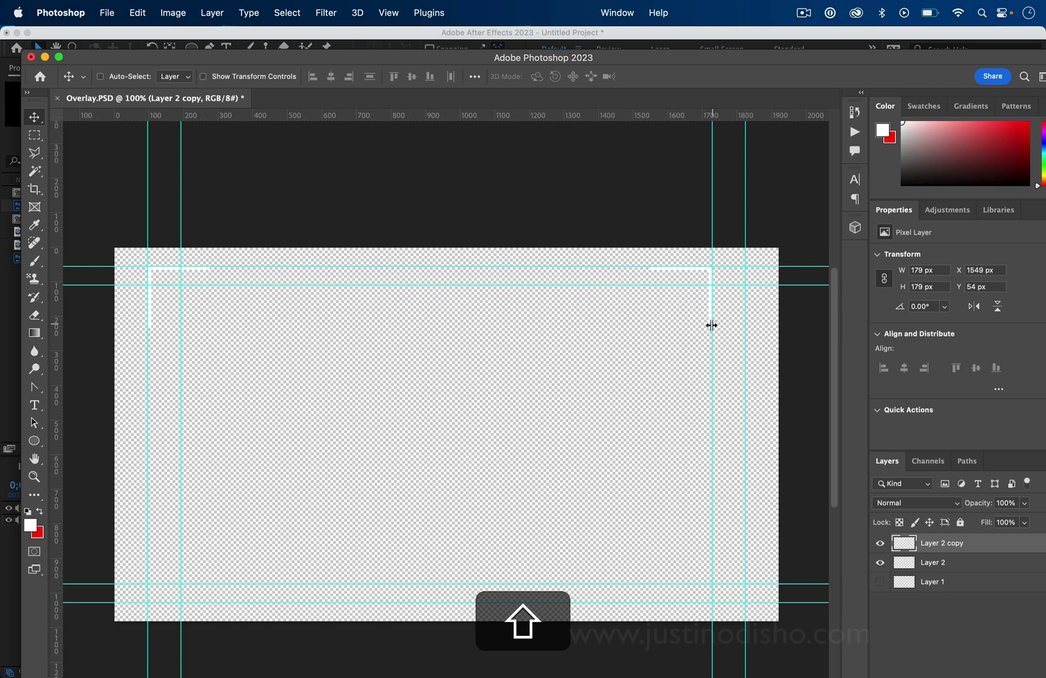
left_click(944, 566, "shift")
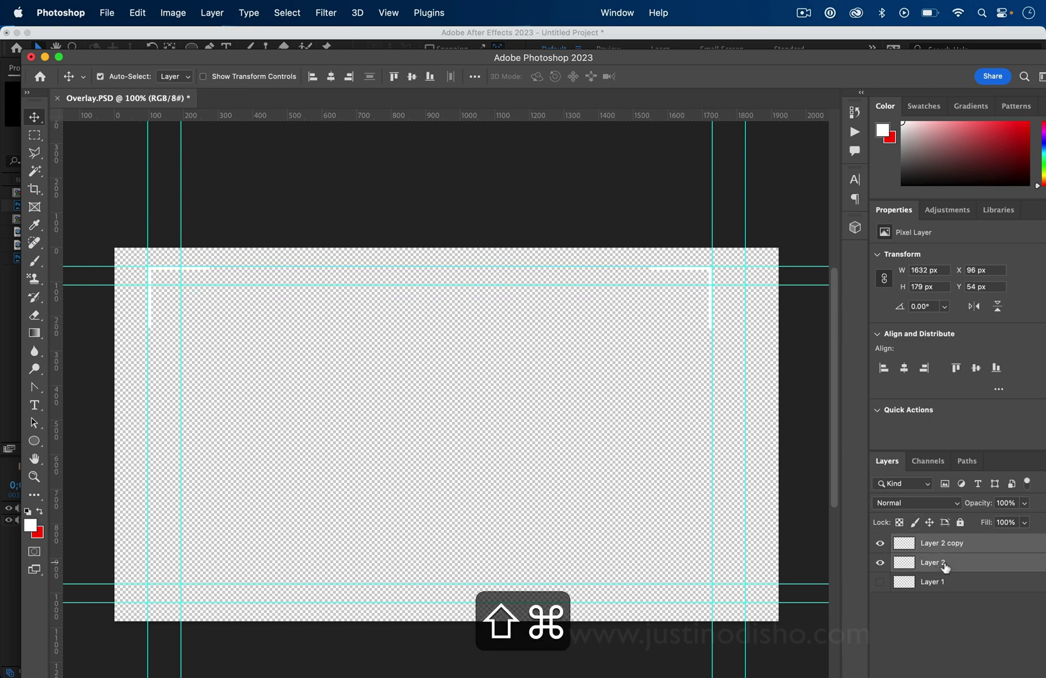
key("super+shift+e")
Duplicate the top brackets, flip them vertically, and move them to the bottom corners at Y 793 px.
key("super+j")
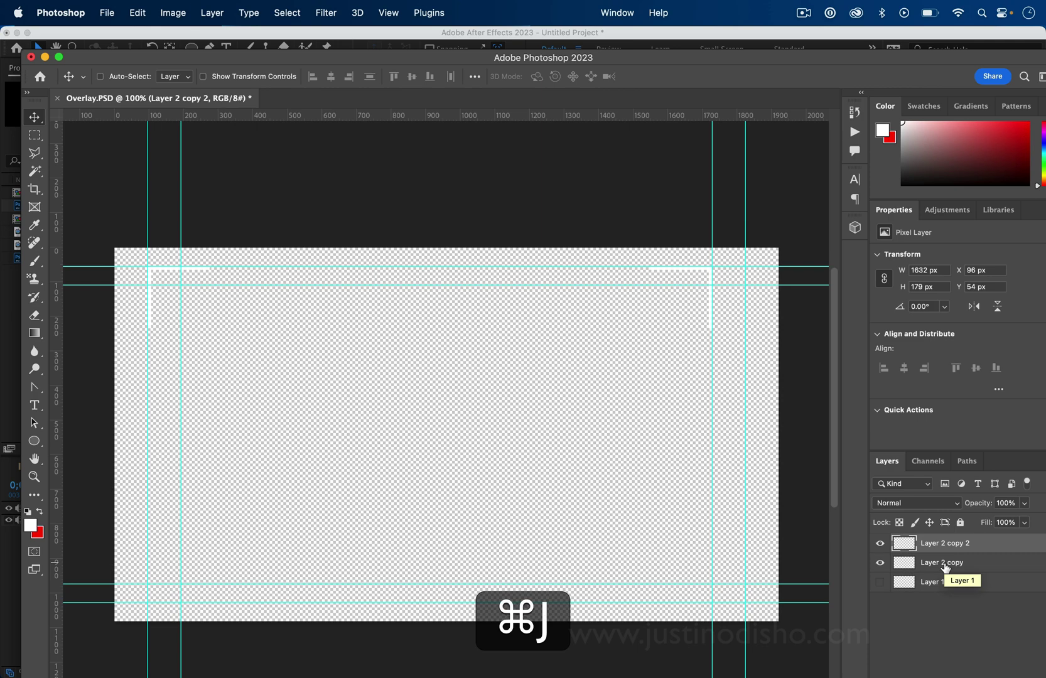
left_click(138, 12)
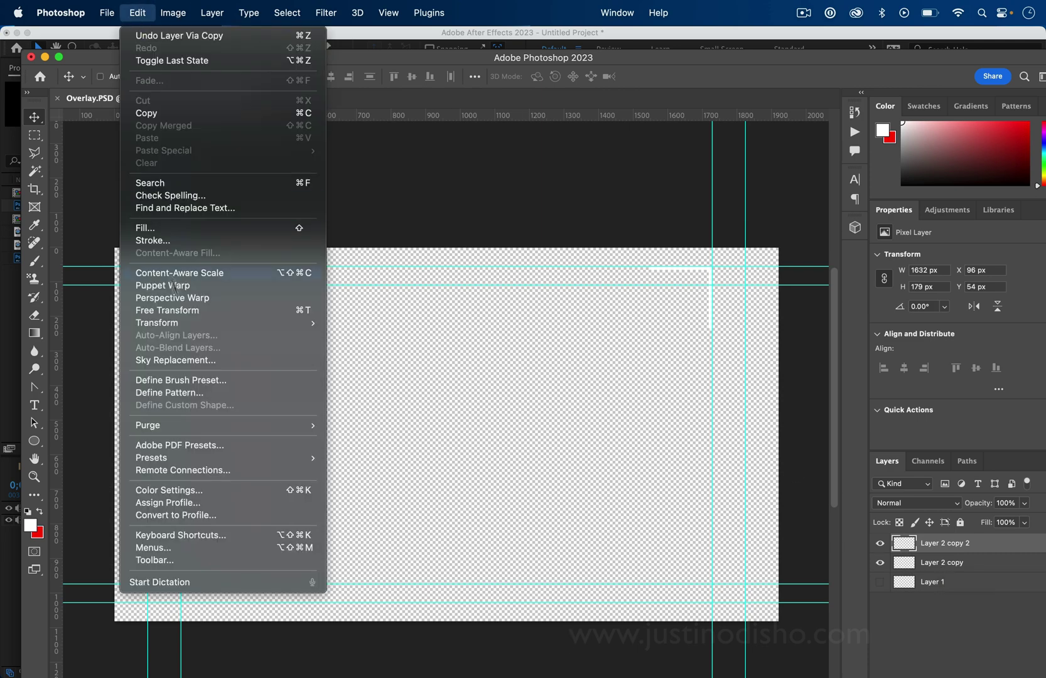
mouse_move(189, 325)
left_click(437, 582)
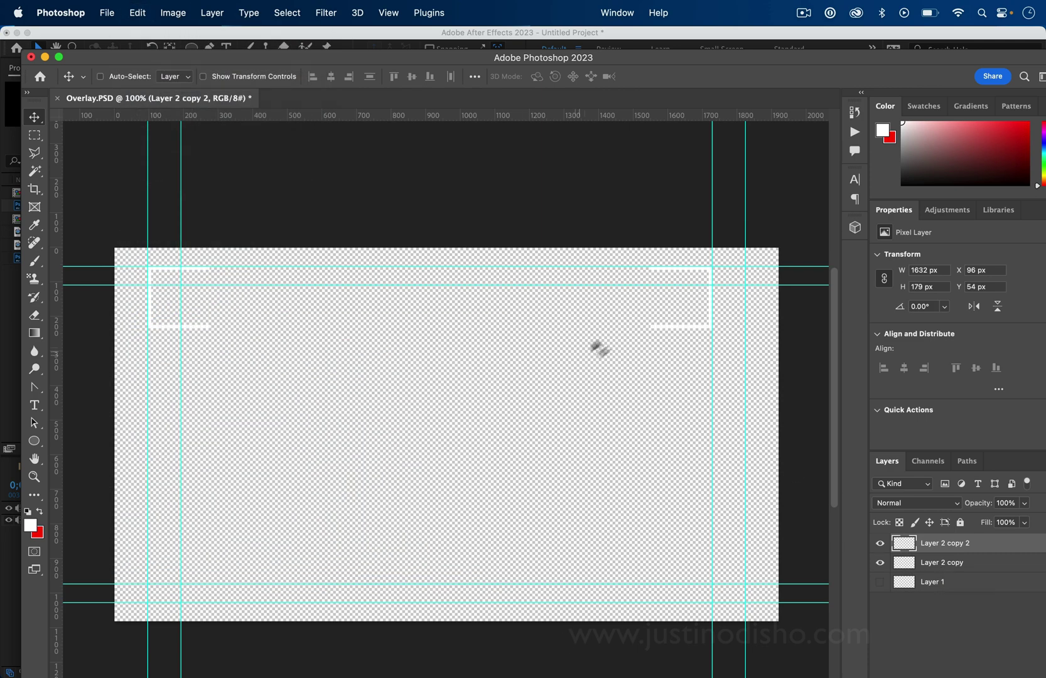
left_click_drag(647, 299, 649, 550)
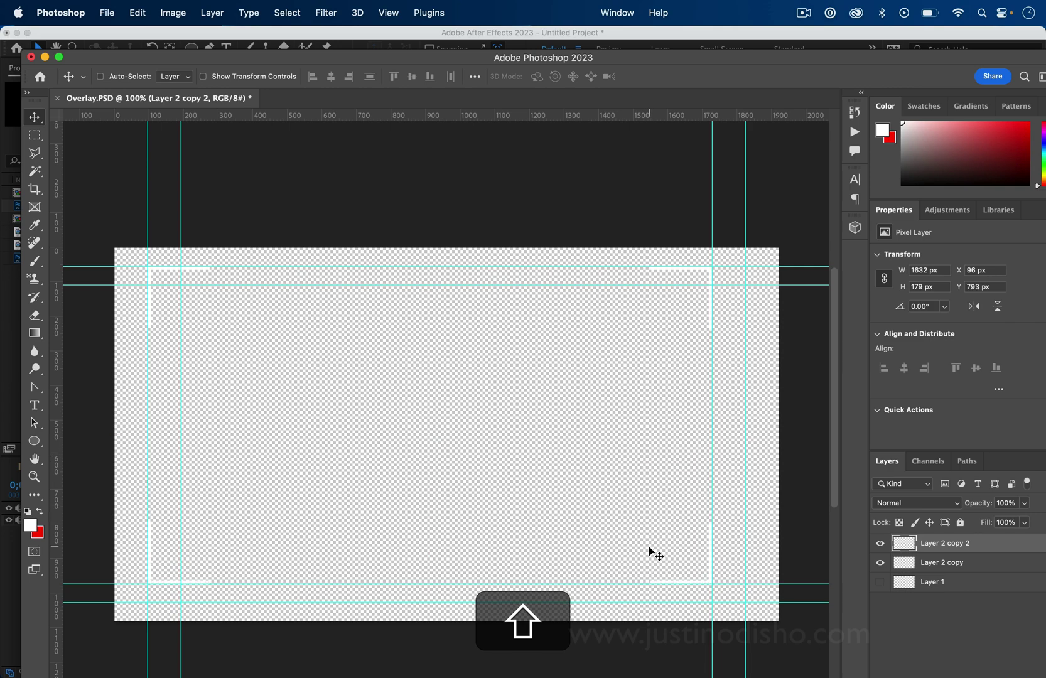
key("super")
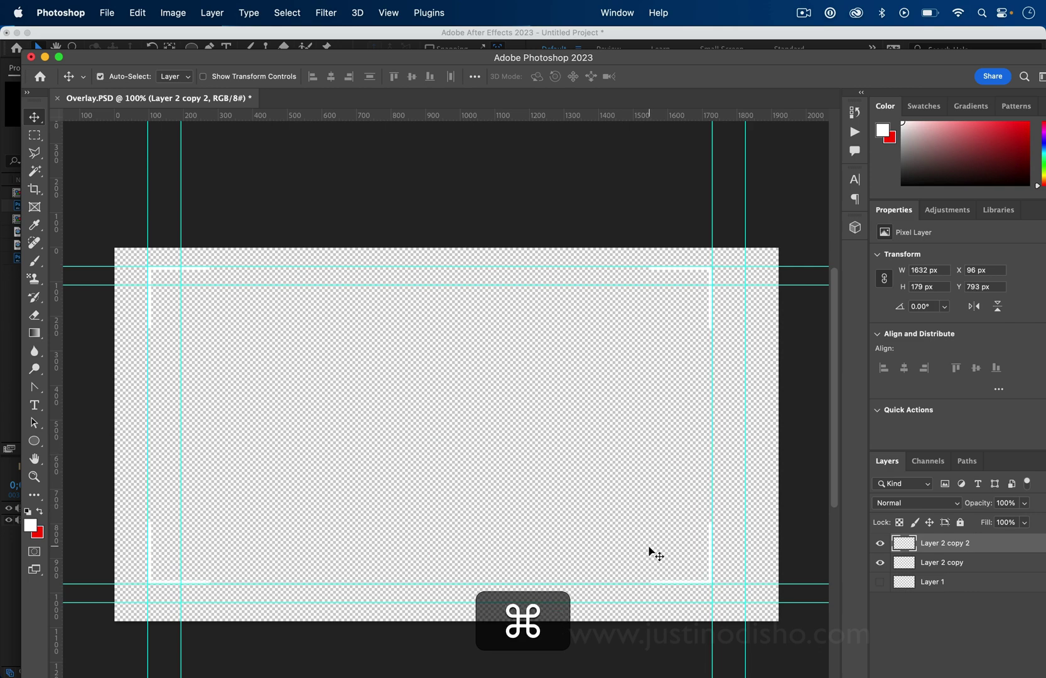
key("super+d")
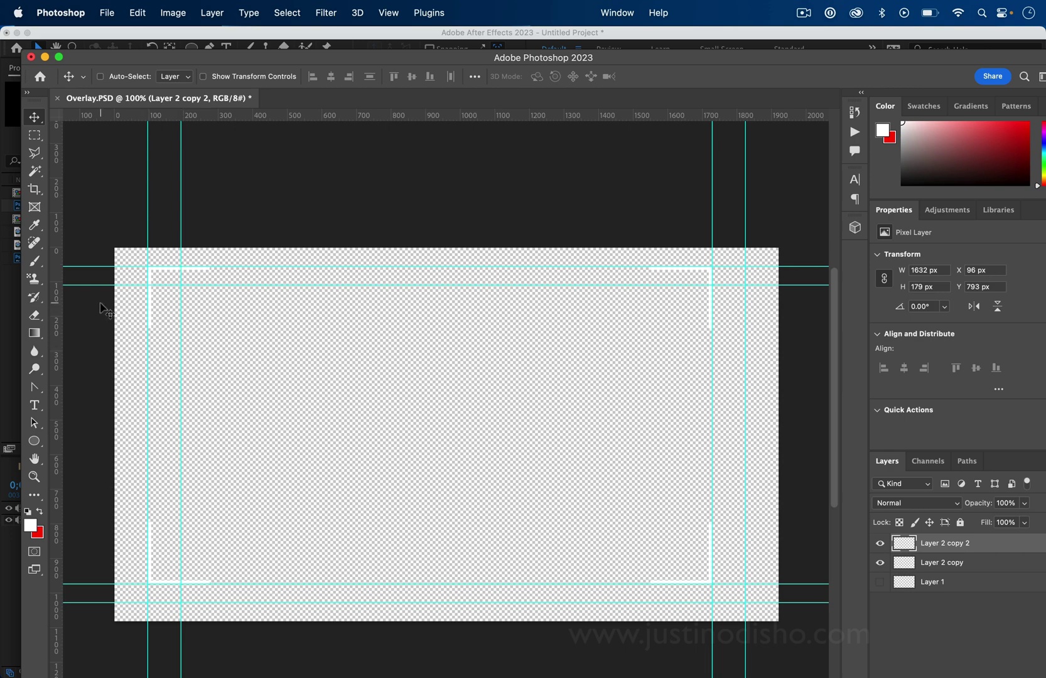
Set red as the foreground colour and pick the Brush at 23 px.
left_click(40, 511)
left_click_drag(34, 441, 56, 447)
left_click(33, 260)
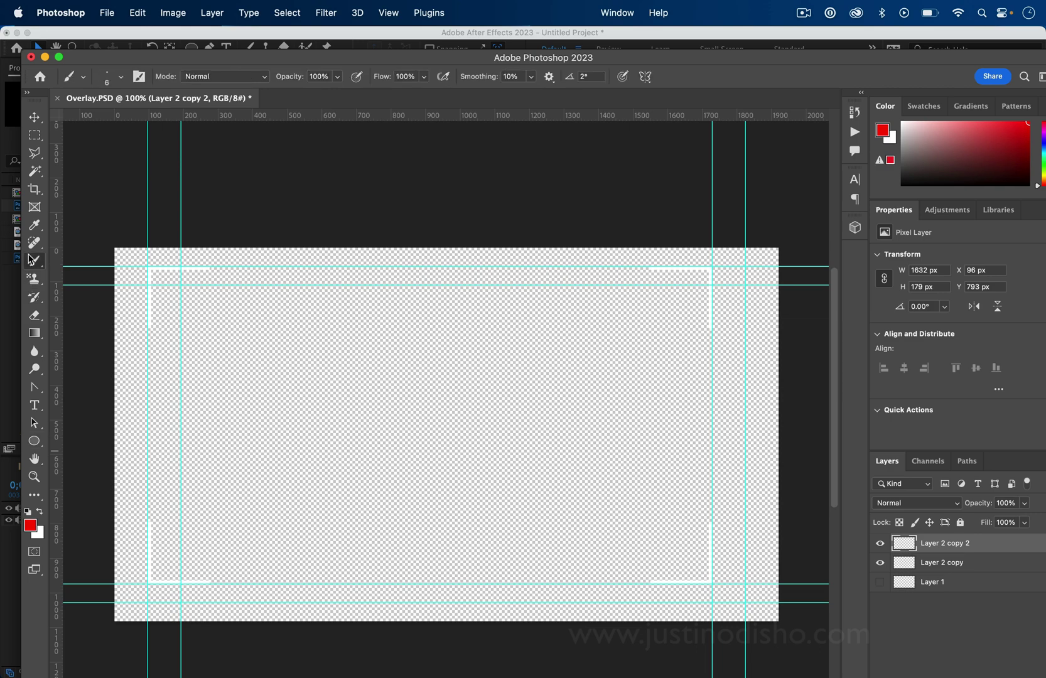
left_click(121, 77)
left_click(106, 120)
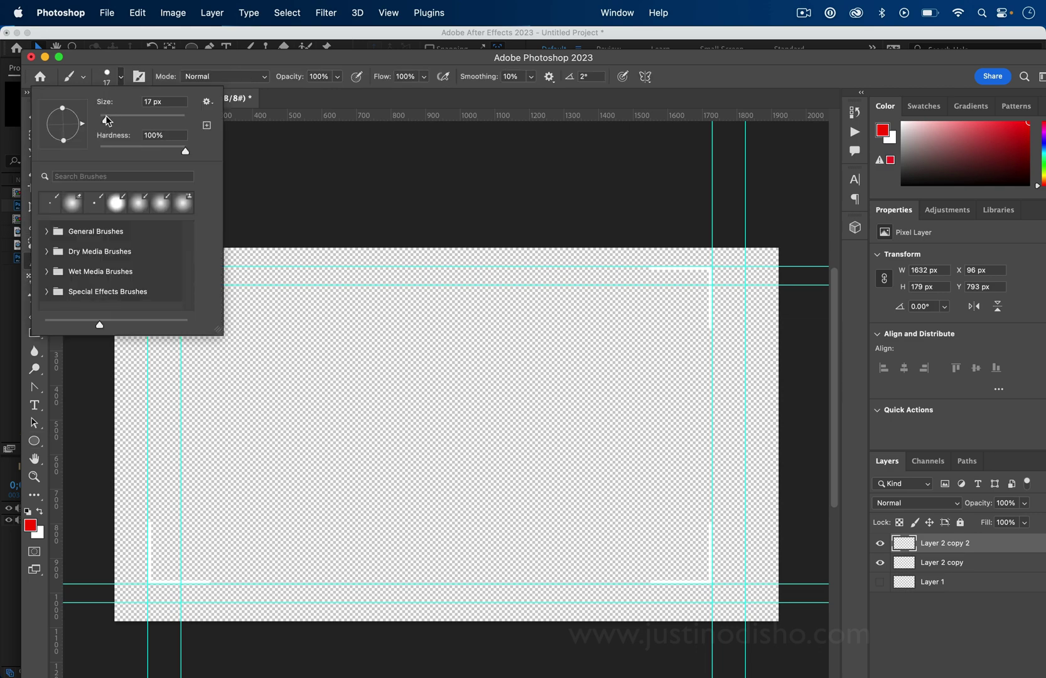
left_click_drag(110, 120, 108, 120)
left_click(121, 78)
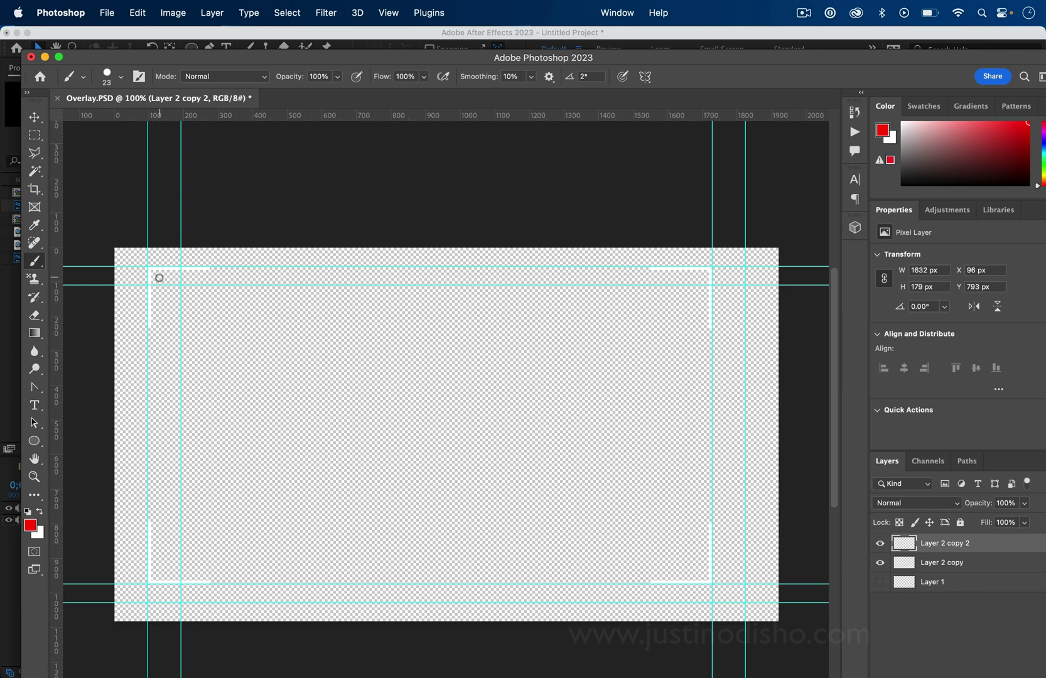
Fine-tune the brush size and paint a red dot inside the top-left corner bracket.
key("bracketright")
key("bracketright")
key("bracketleft")
key("bracketright")
left_click(164, 284)
Type 'REC' beside the red dot and move it slightly up and right.
left_click(34, 405)
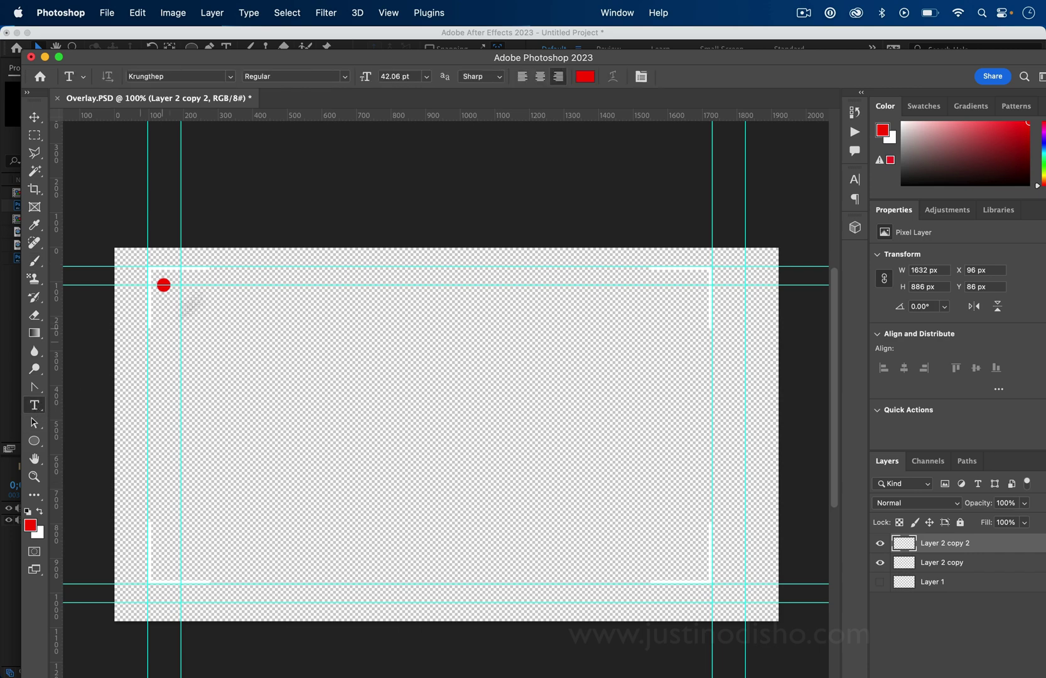
left_click(188, 294)
key("shift")
type("REC")
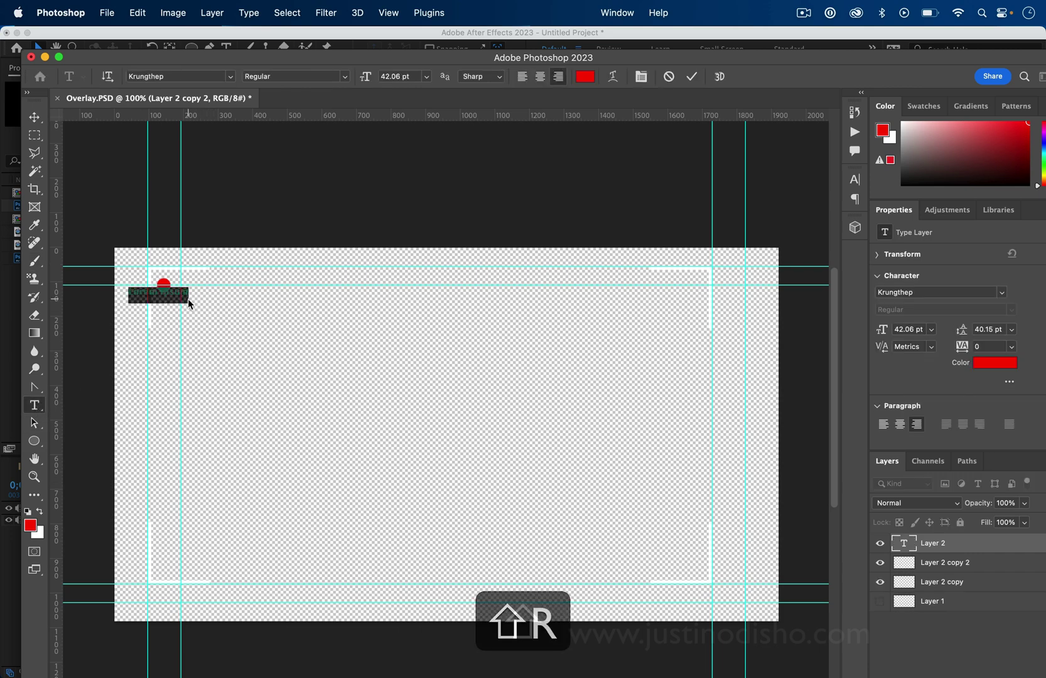
key("Escape")
key("v")
left_click_drag(192, 292, 229, 295)
Enlarge the REC text with a free transform and nudge it into place.
key("super+t")
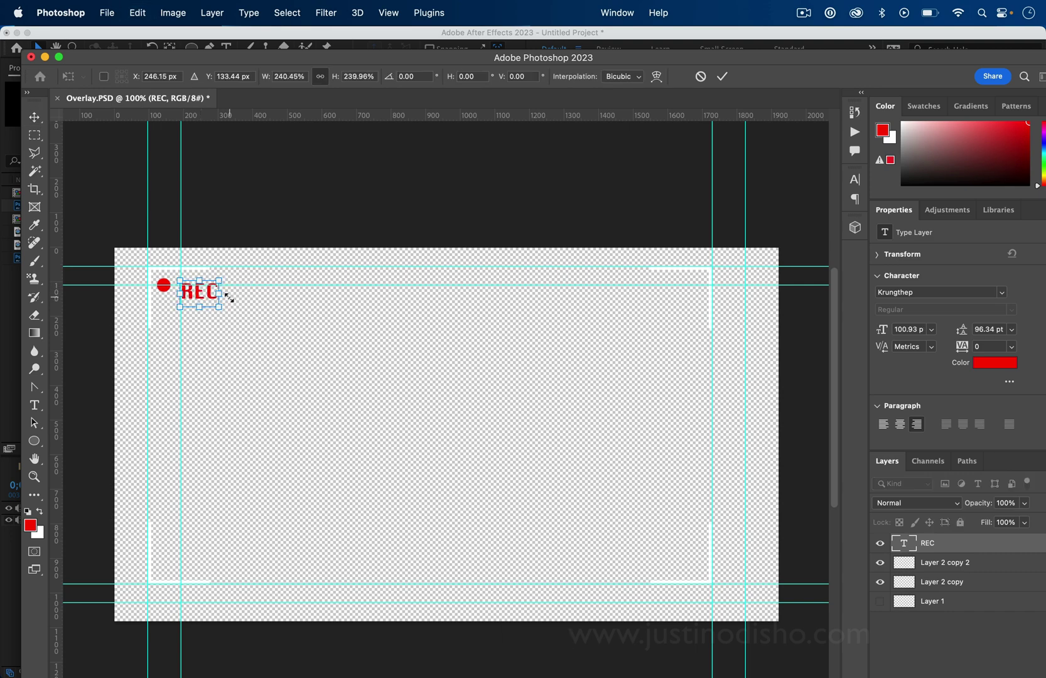
key("shift+Return")
key("shift+Up")
key("shift+Up")
key("shift+Up")
key("shift+Up")
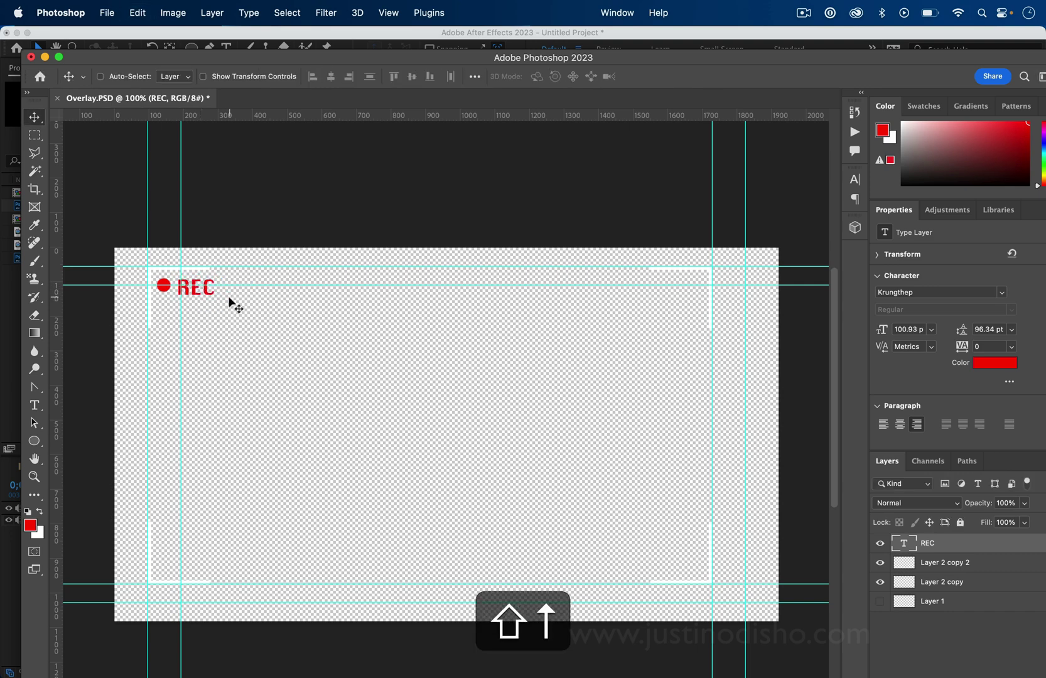
key("Left")
key("Left")
key("Left")
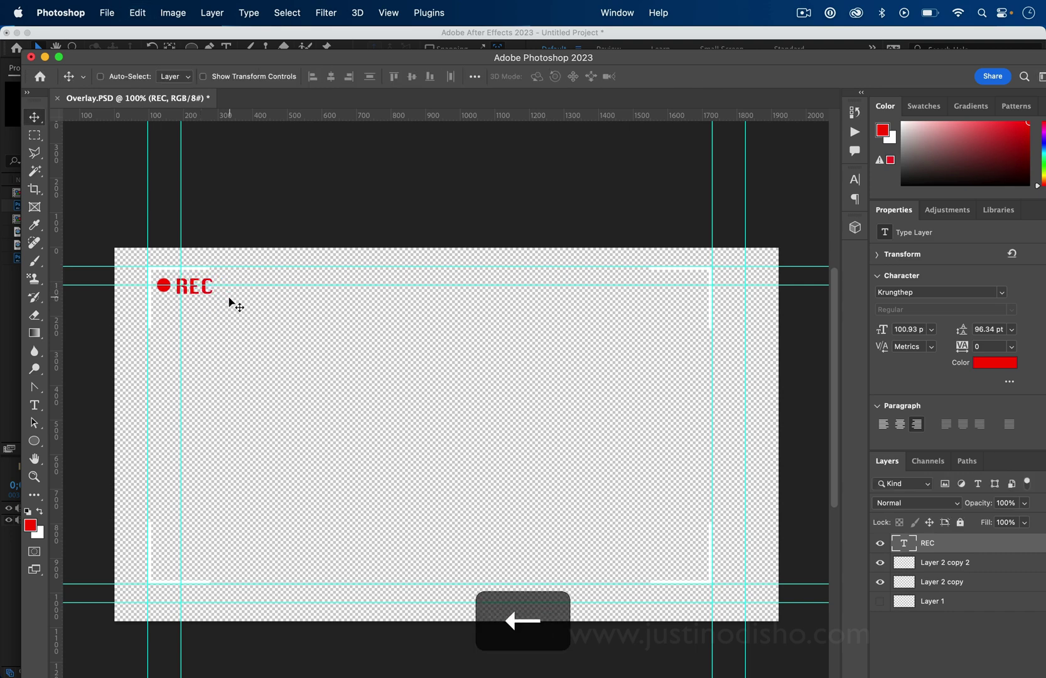
key("Right")
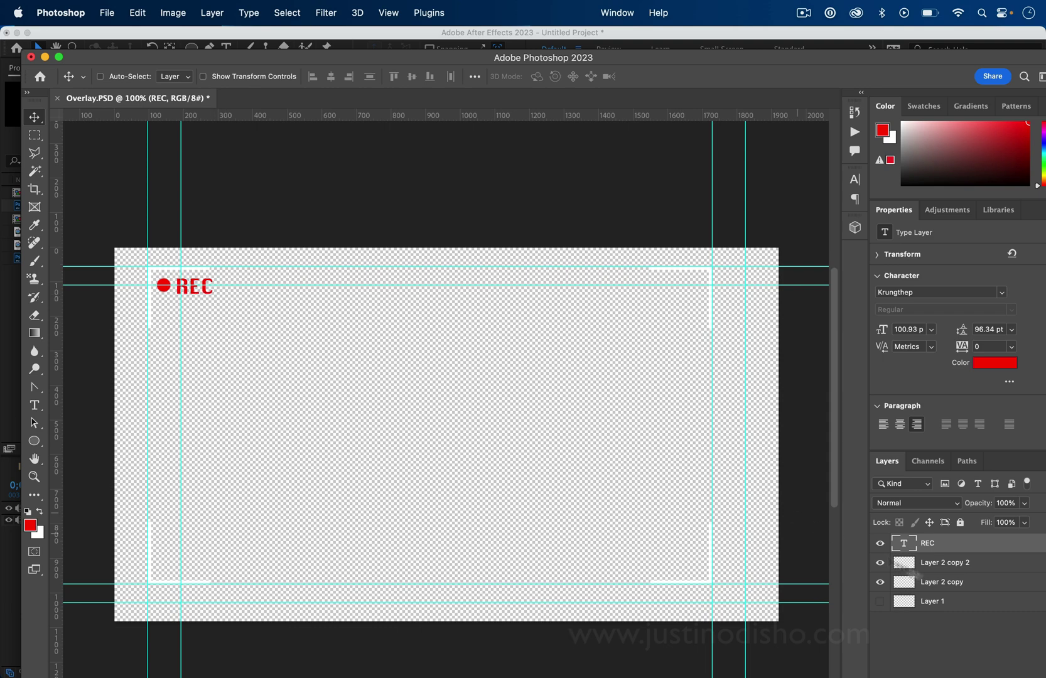
Turn the REC text white, then close Overlay.PSD and save the changes.
double_click(904, 543)
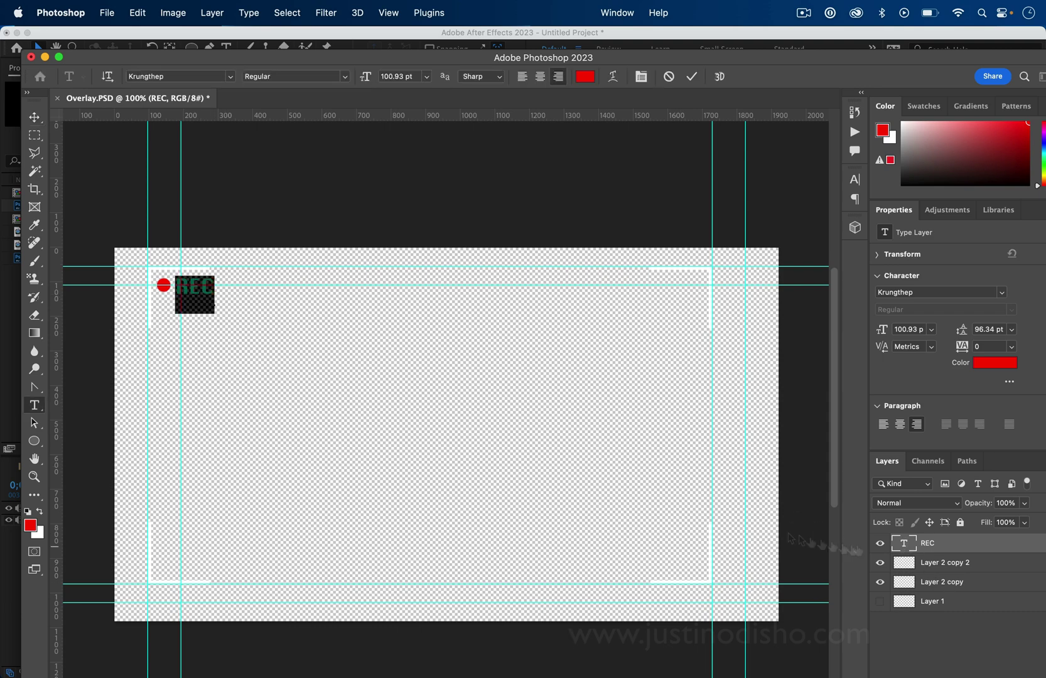
left_click(41, 513)
left_click(34, 116)
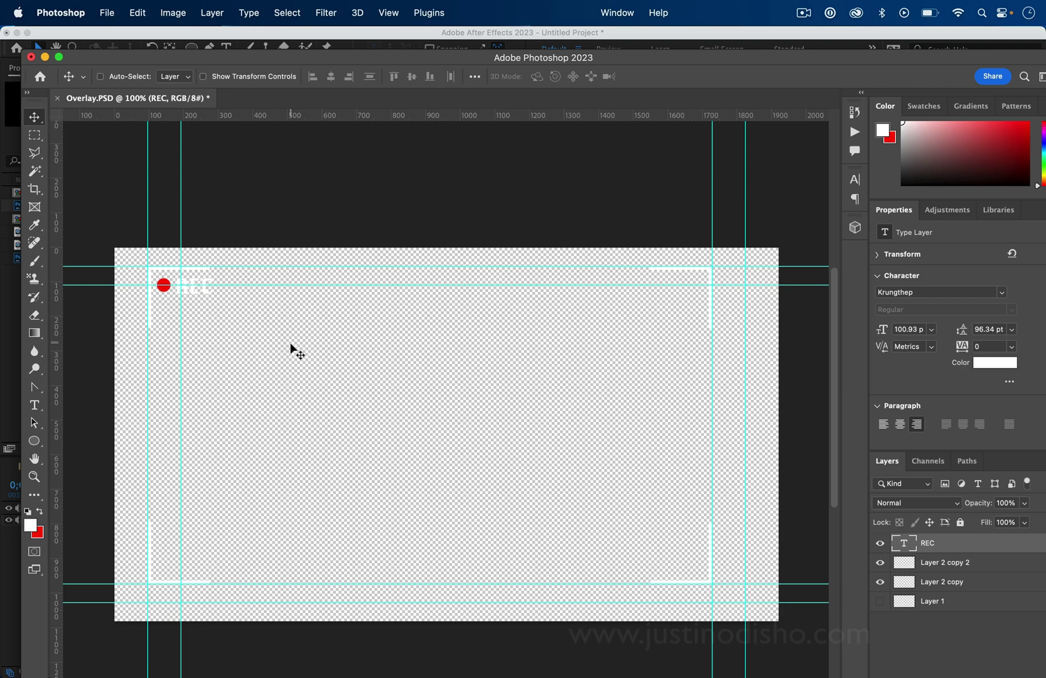
left_click(31, 58)
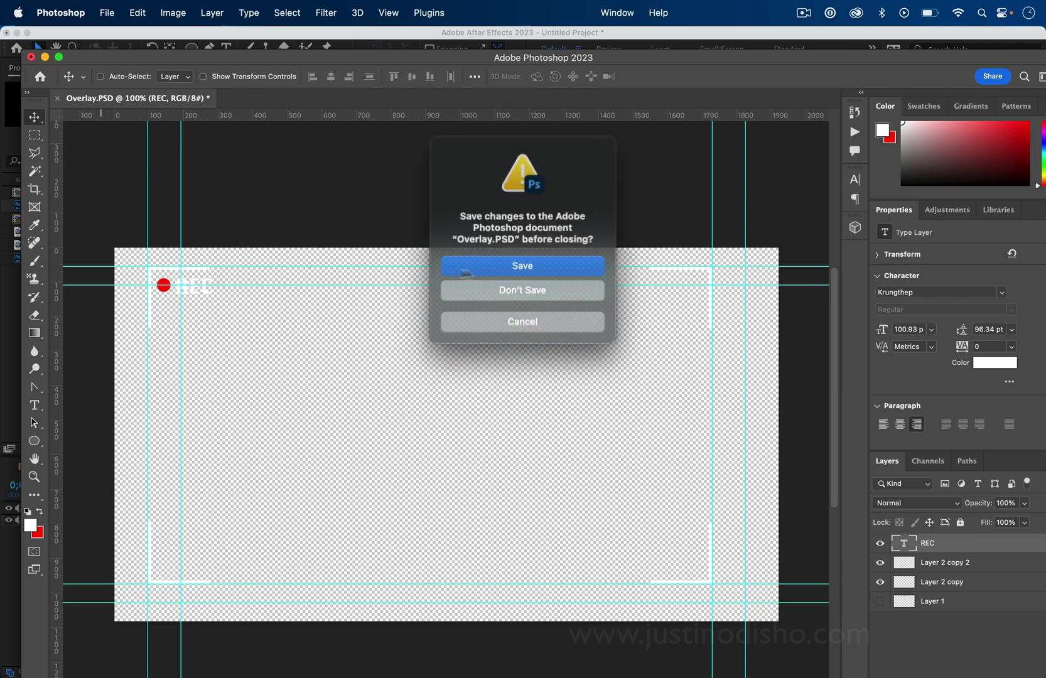
left_click(493, 262)
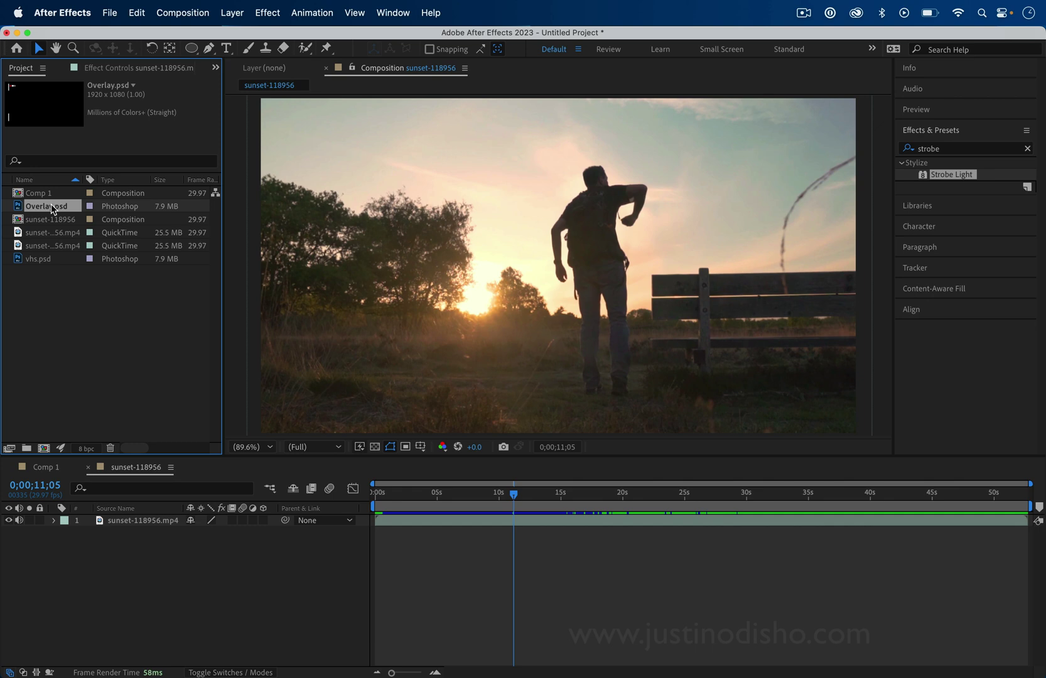
Add Overlay.psd above the sunset footage in the timeline and lower its opacity to 85%.
left_click_drag(52, 209, 130, 518)
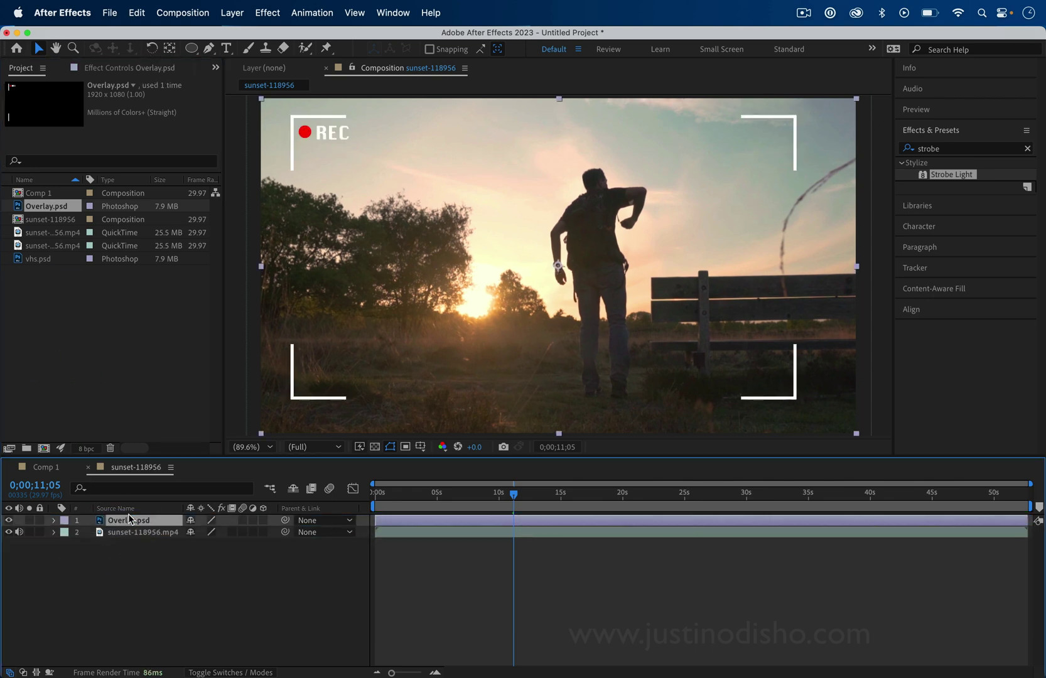
left_click(146, 555)
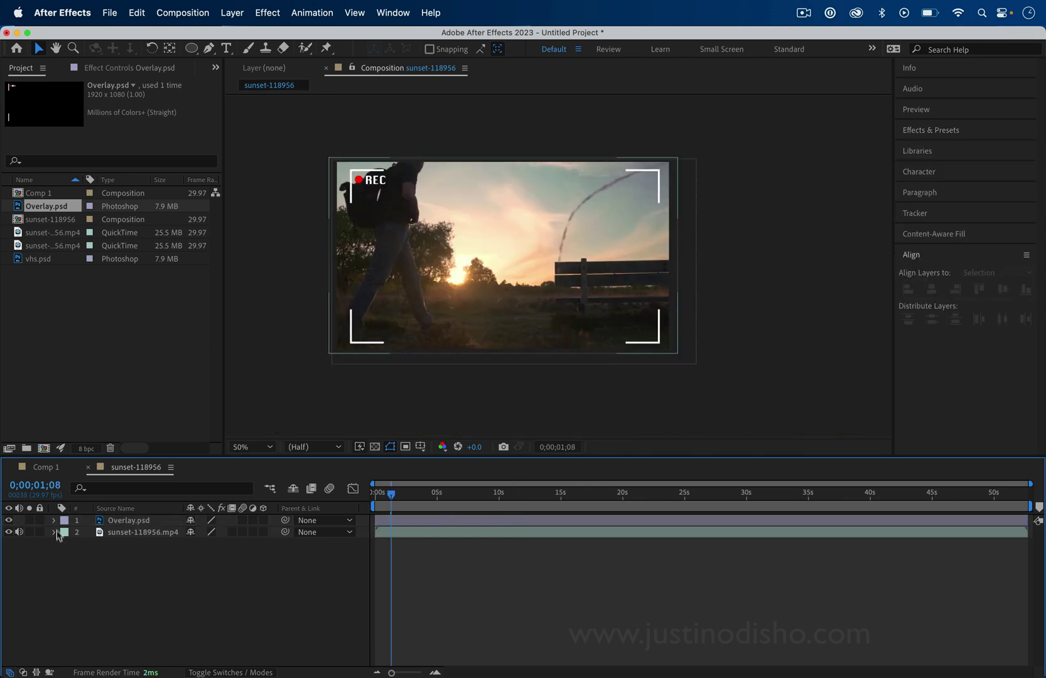
left_click(55, 522)
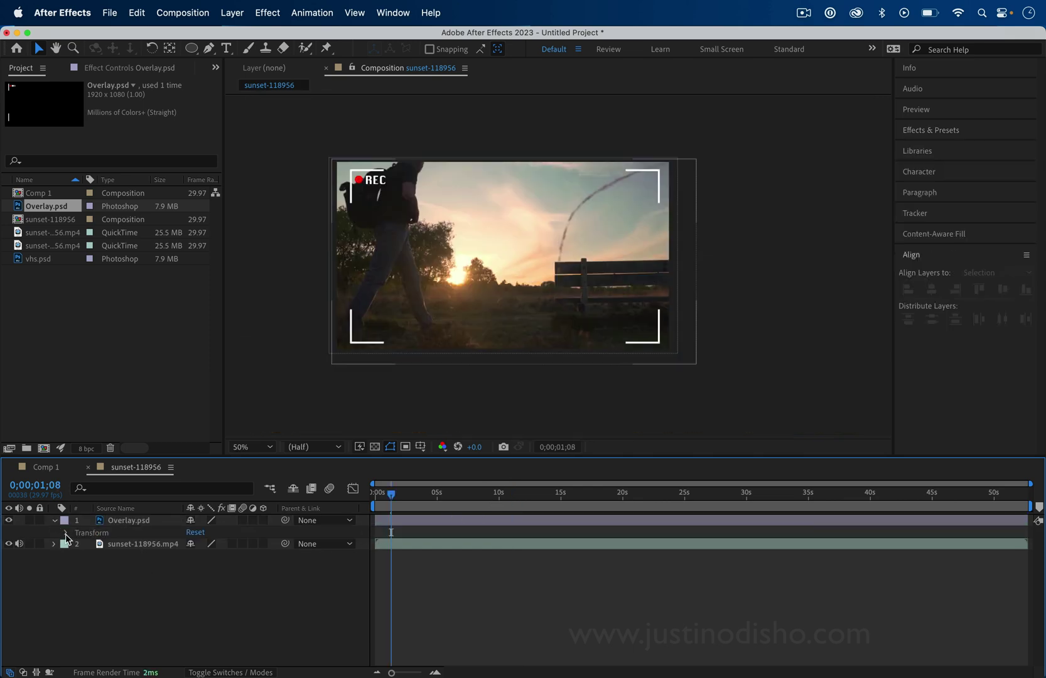
left_click(66, 533)
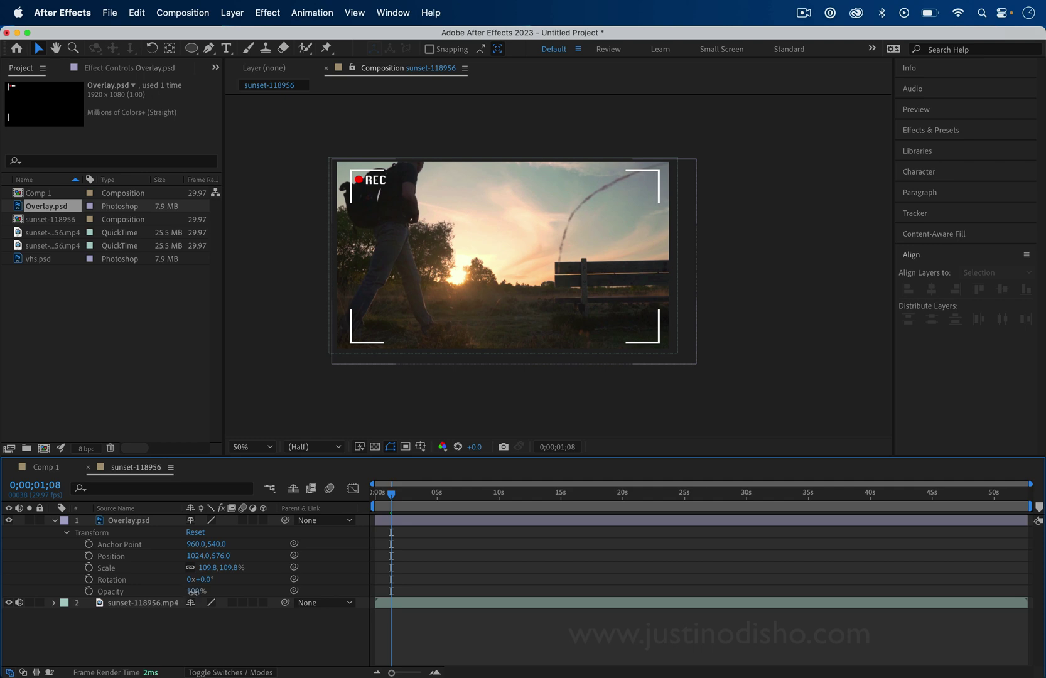
left_click_drag(193, 591, 181, 592)
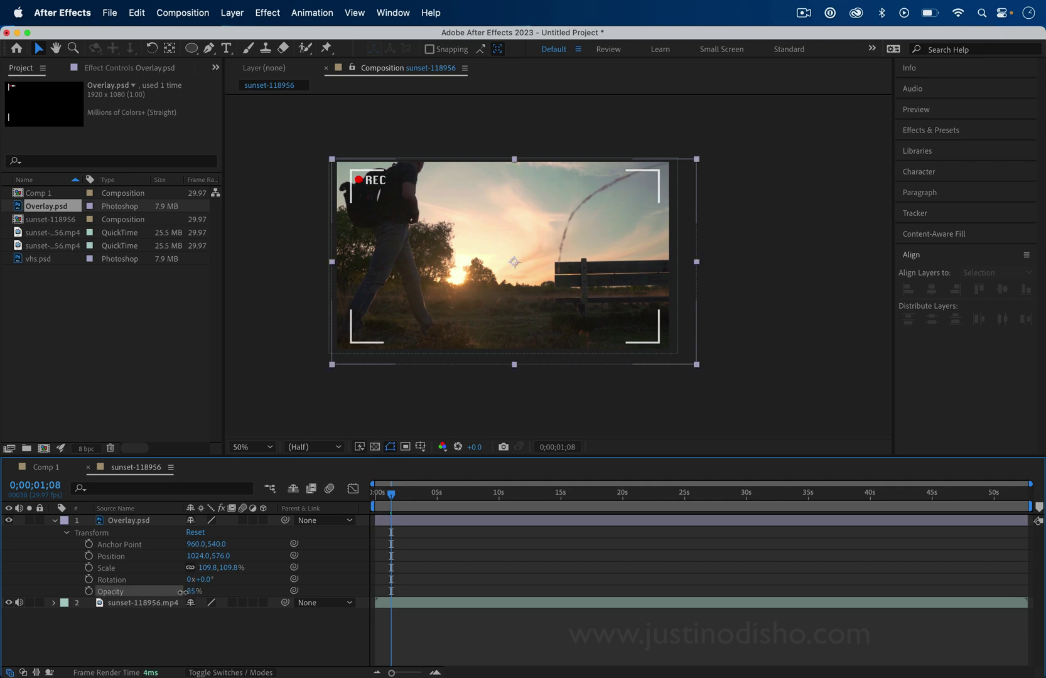
left_click(145, 521)
right_click(145, 523)
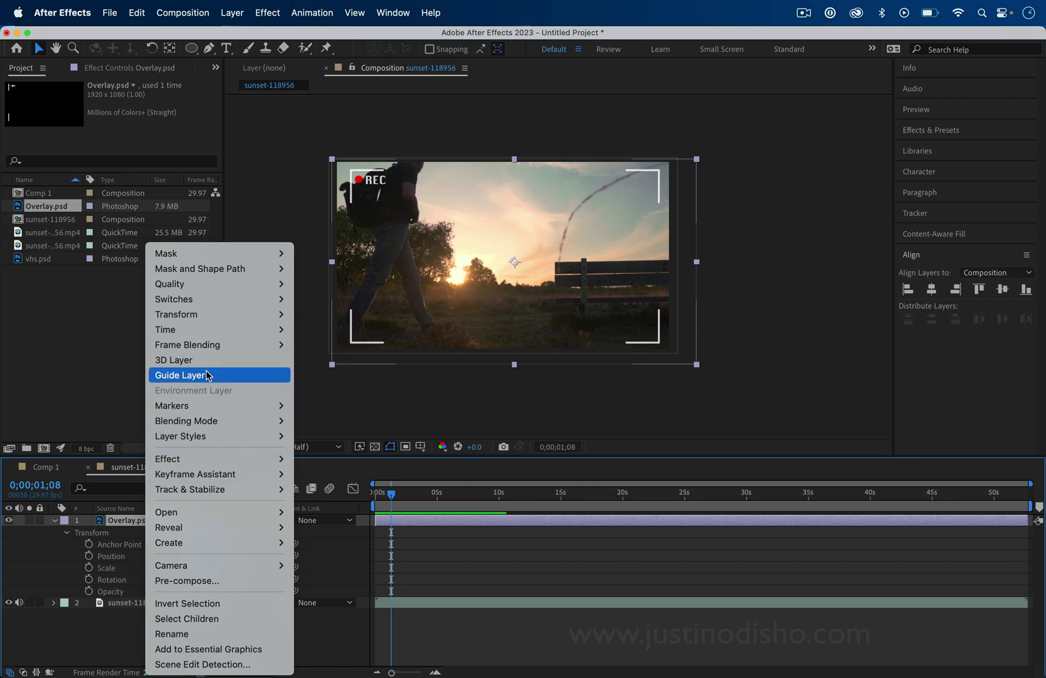
mouse_move(256, 427)
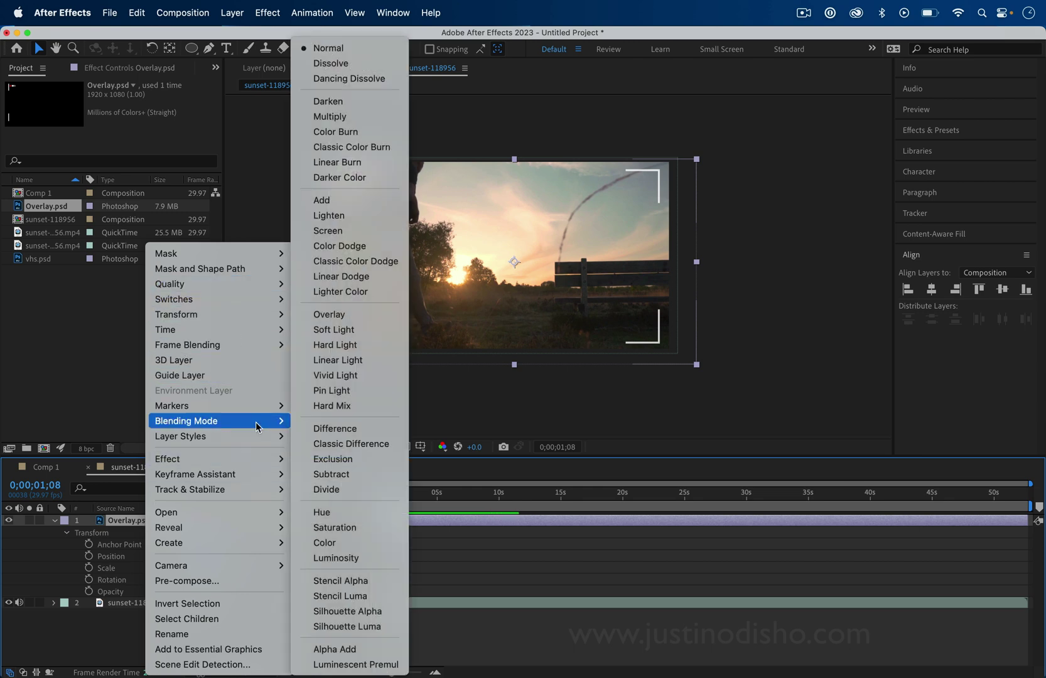
left_click(347, 314)
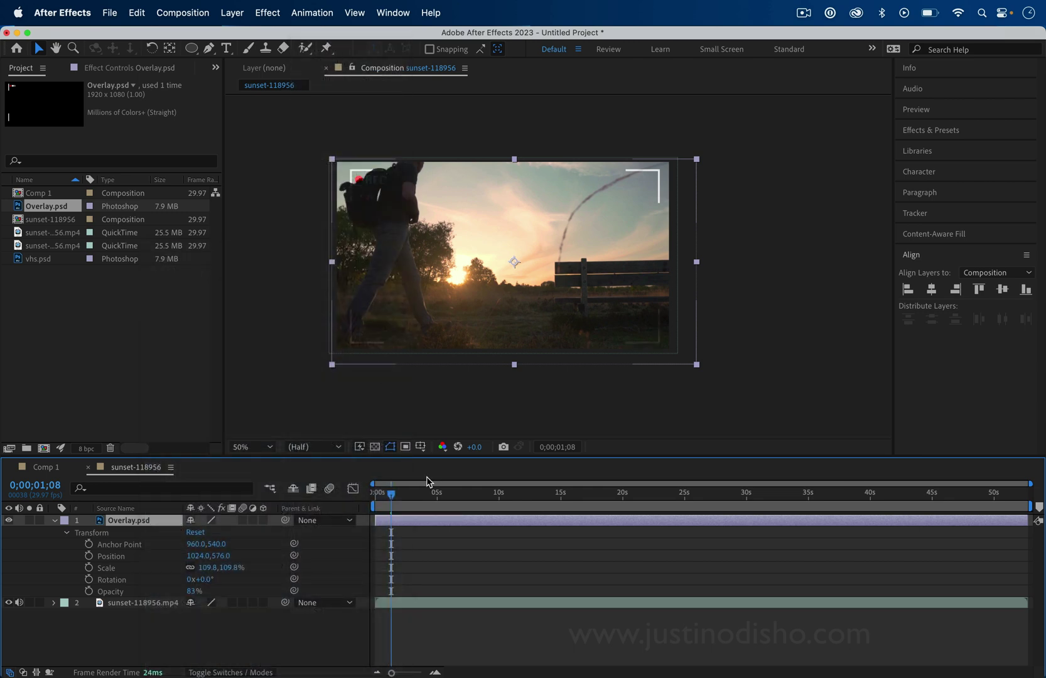
key("super+z")
left_click(297, 643)
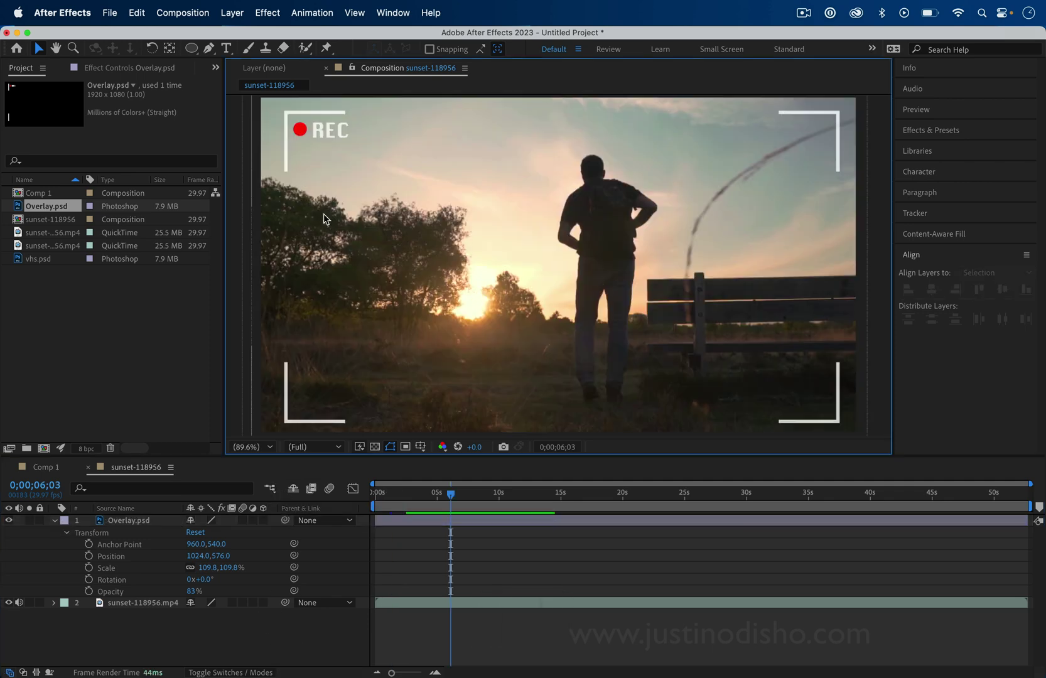
Apply Noise HLS Auto to the sunset footage, undoing its accidental application to the overlay.
left_click(150, 604)
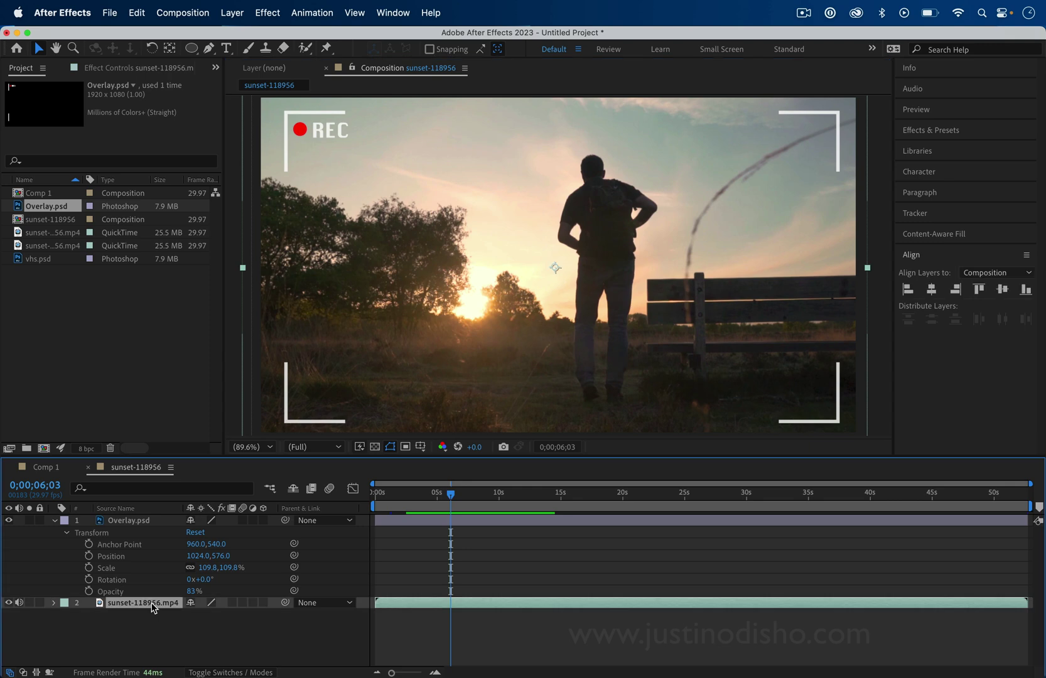
left_click(1005, 129)
type("noise")
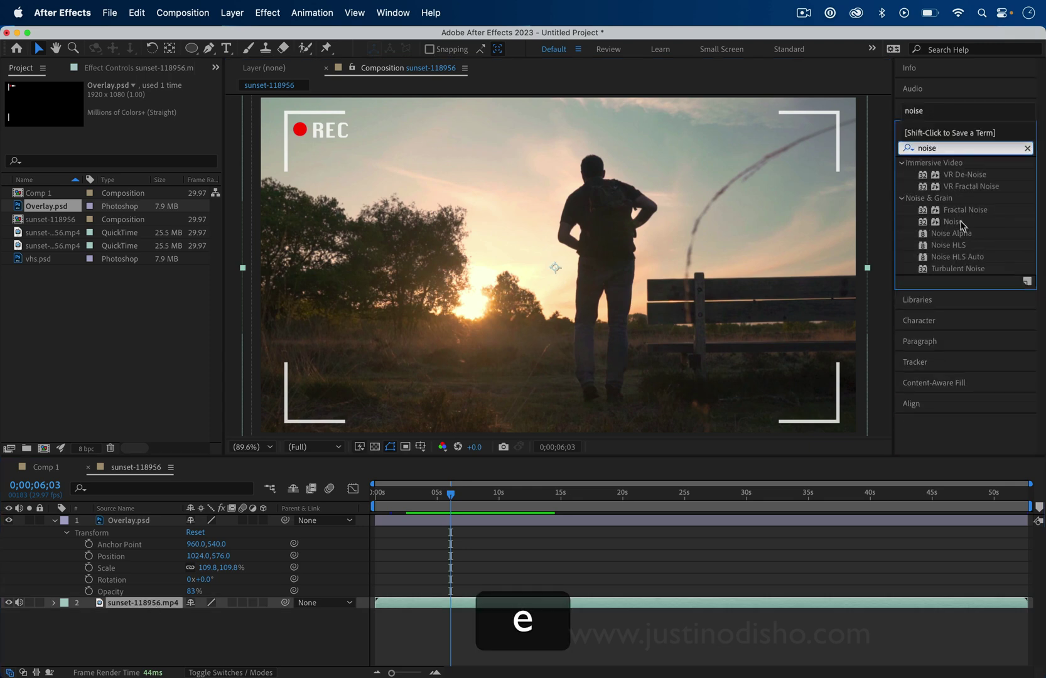
left_click_drag(972, 260, 552, 260)
key("super+z")
left_click_drag(972, 261, 172, 618)
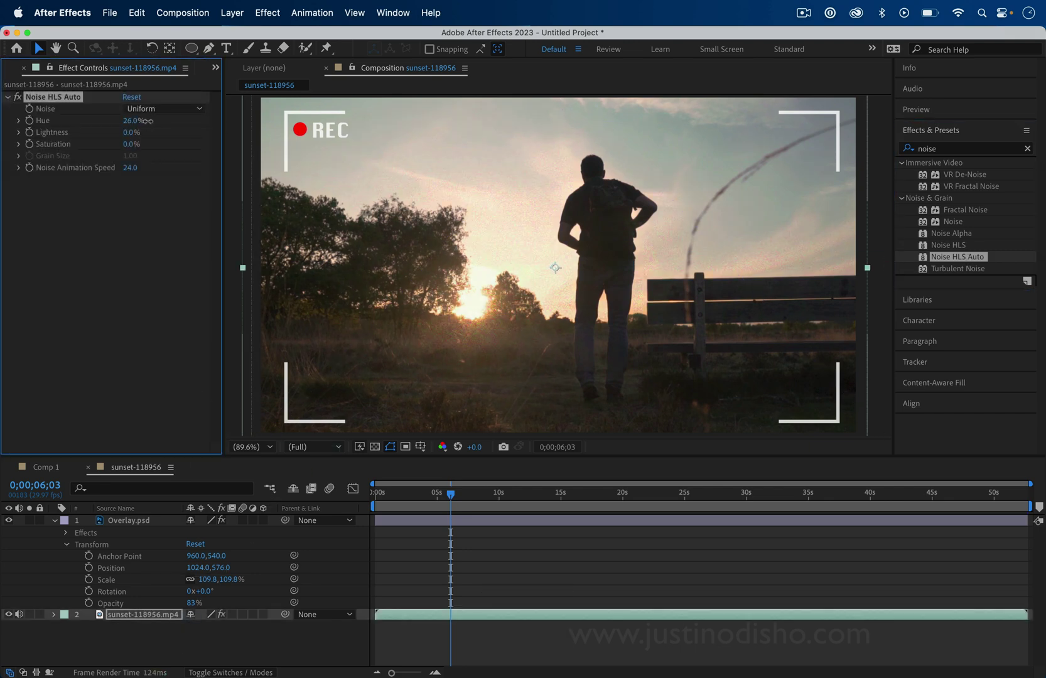
Set the noise type to Squared and raise Hue to 48%.
left_click(162, 109)
left_click(162, 140)
left_click_drag(132, 125, 151, 121)
left_click(957, 150)
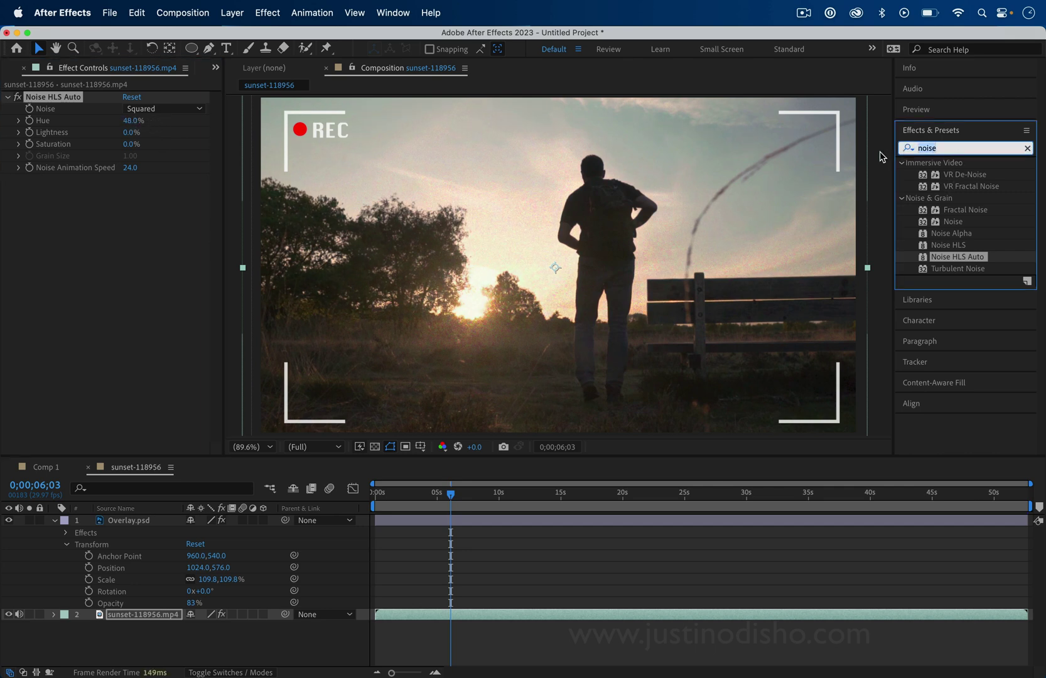
Apply Wave Warp to the sunset footage and set its wave type to Noise.
type("wave warpo")
key("BackSpace")
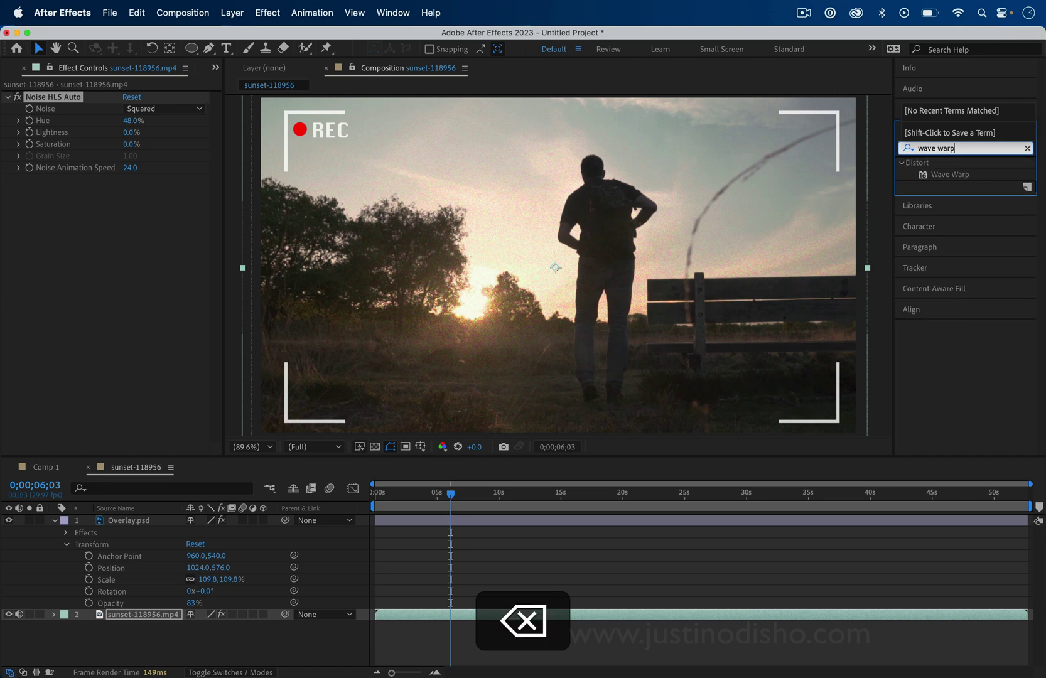
left_click_drag(942, 180, 164, 303)
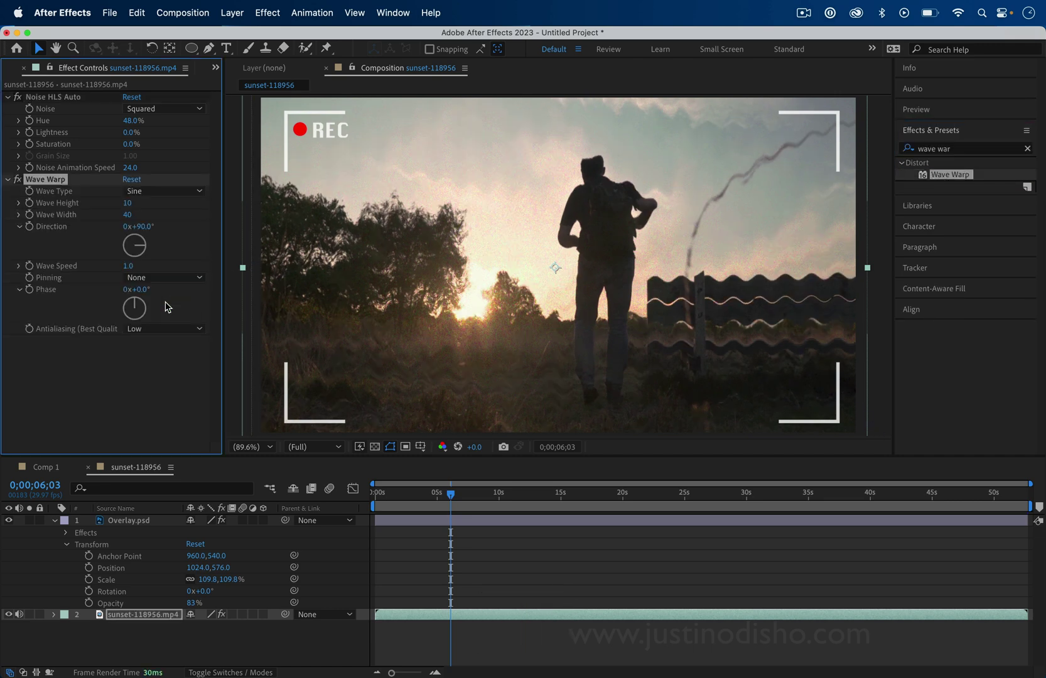
left_click(180, 194)
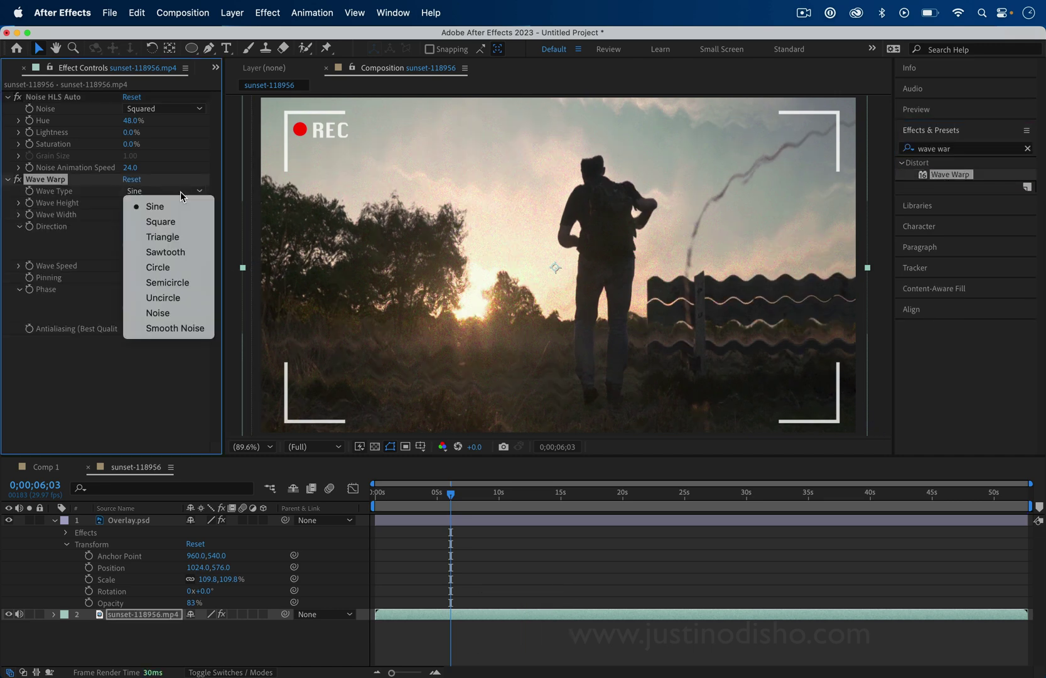
left_click(191, 316)
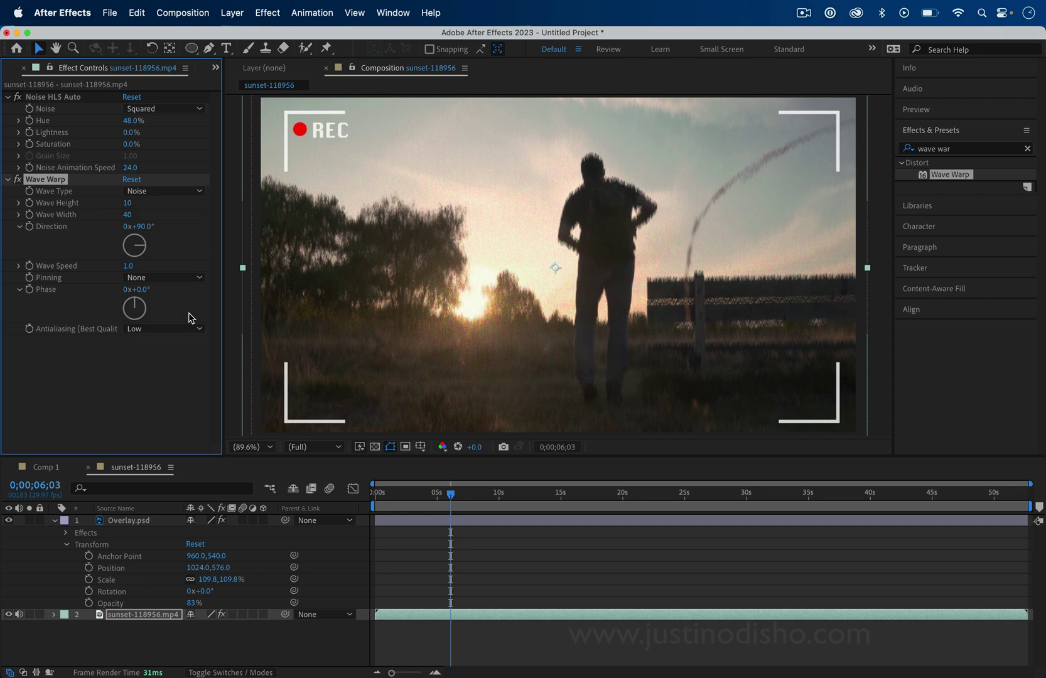
Set Wave Width to 20000 and Direction to 180°, then preview the warp.
left_click(129, 215)
type("20000")
key("Return")
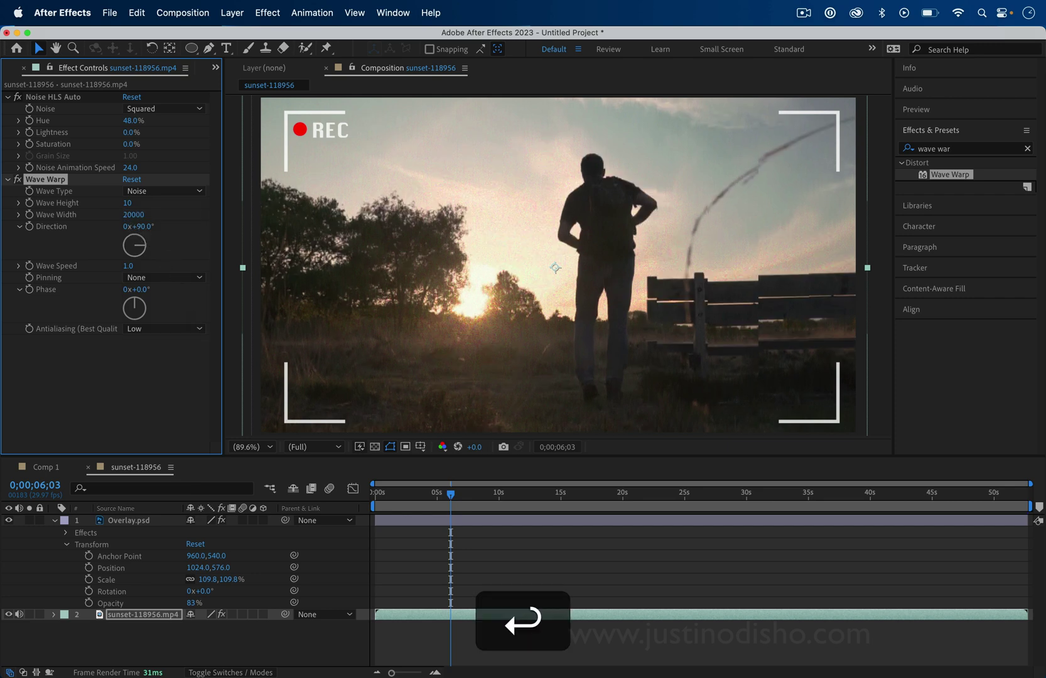
left_click(145, 227)
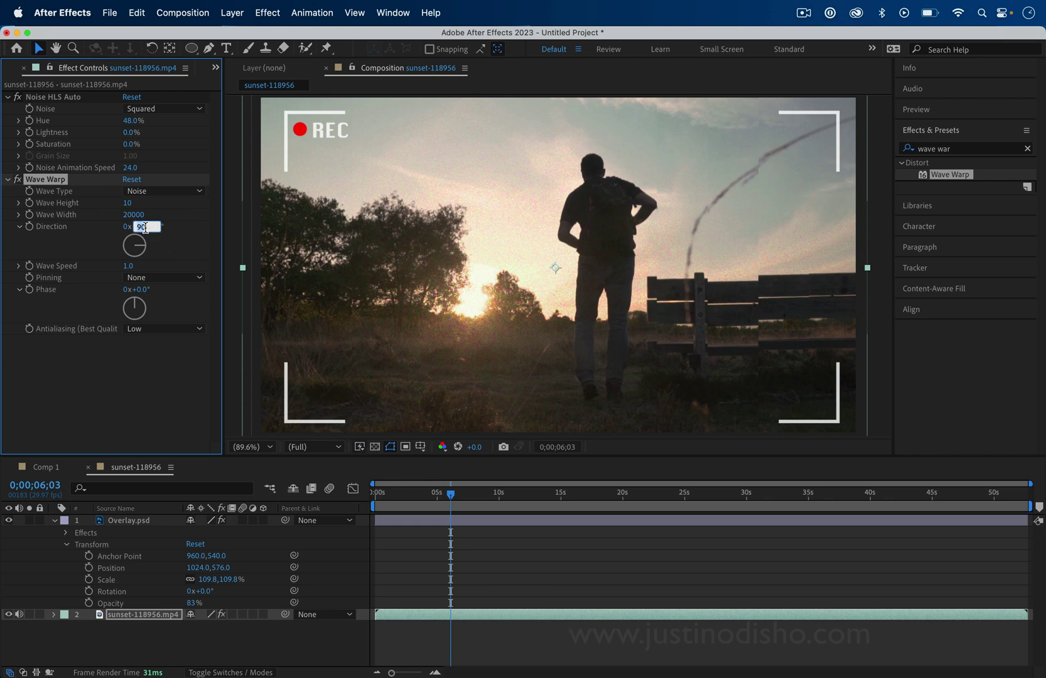
type("180")
key("Return")
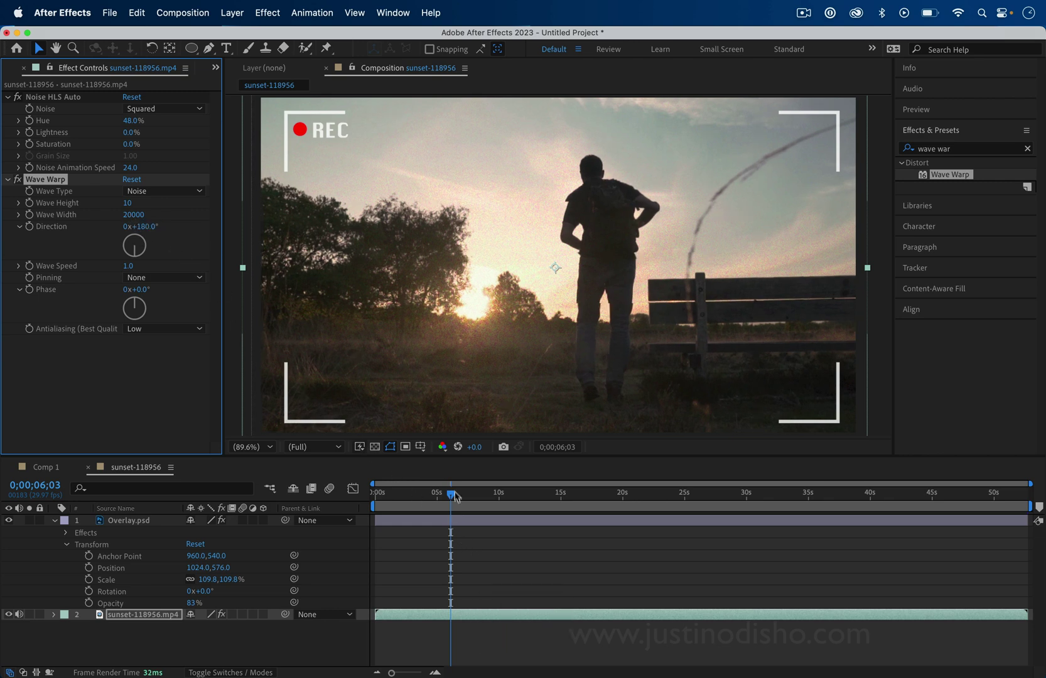
key("space")
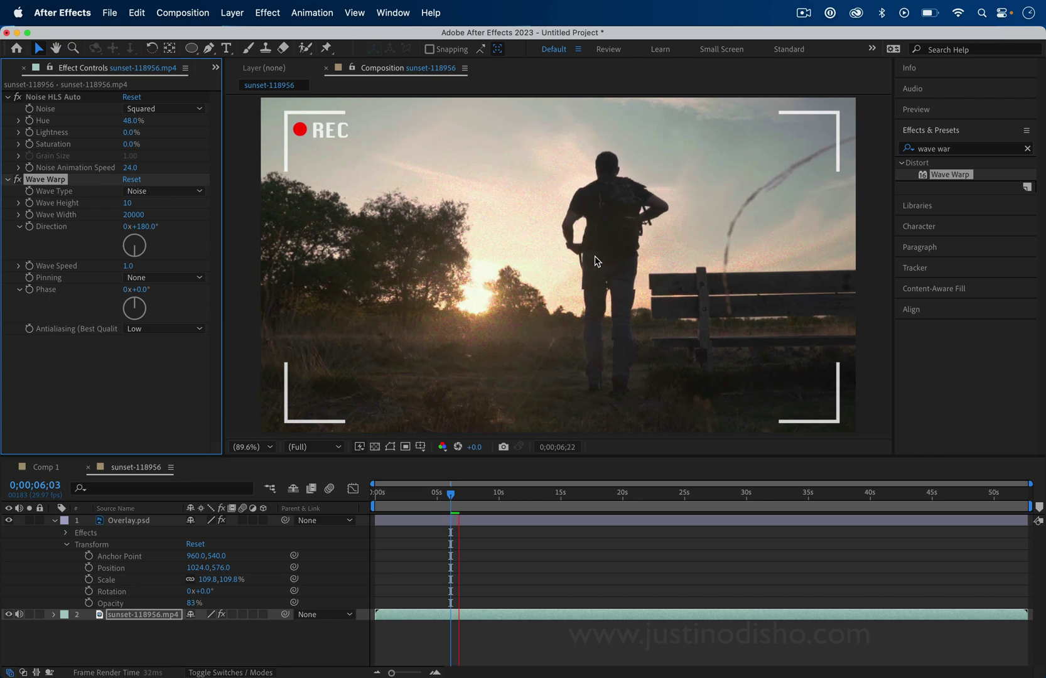
key("space")
Set Wave Speed to 0 and play the preview again.
left_click(130, 266)
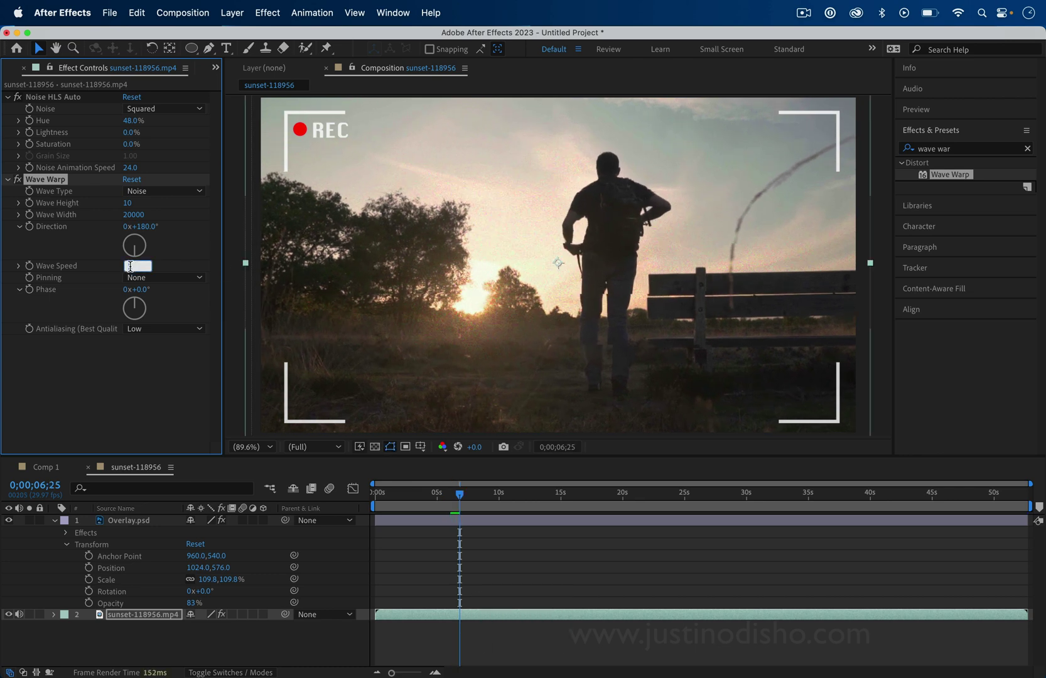
type("0001")
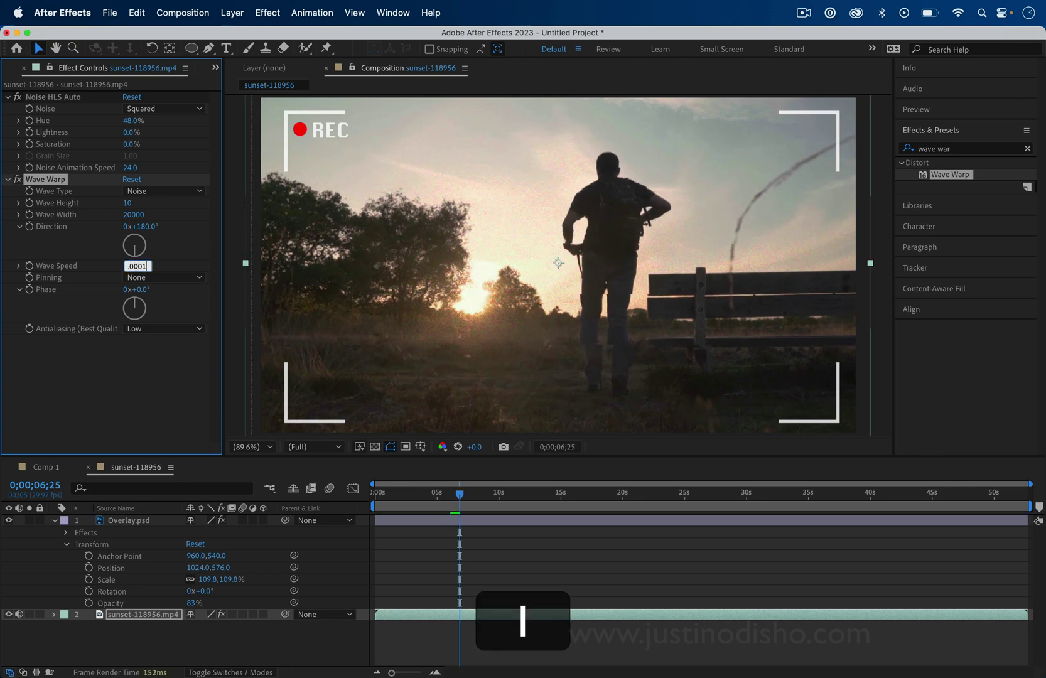
key("Return")
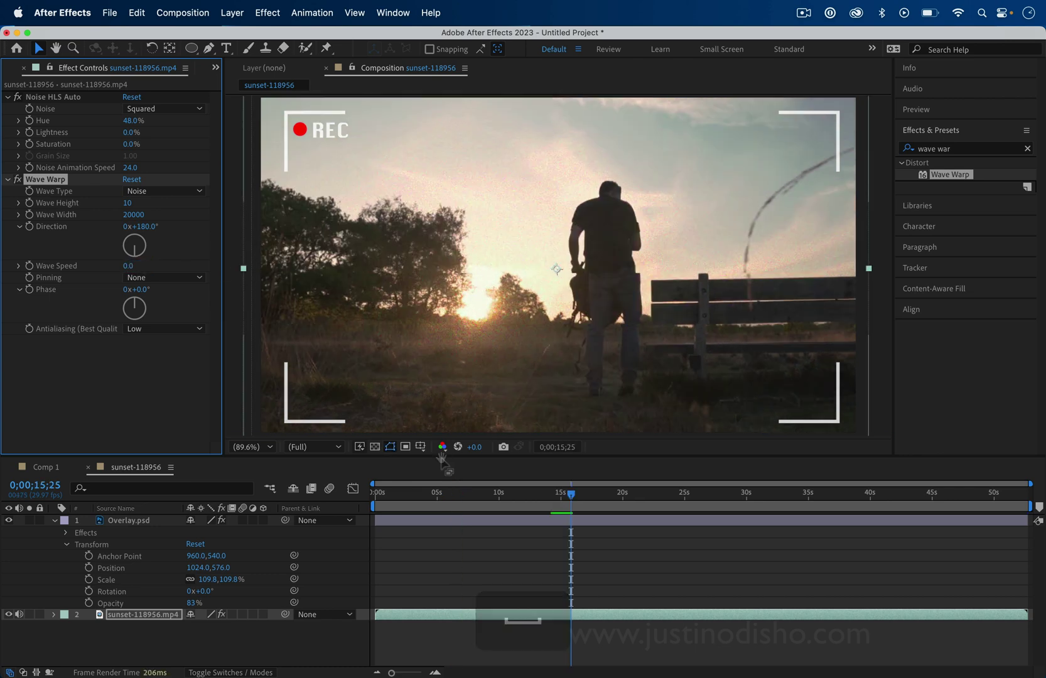
key("space")
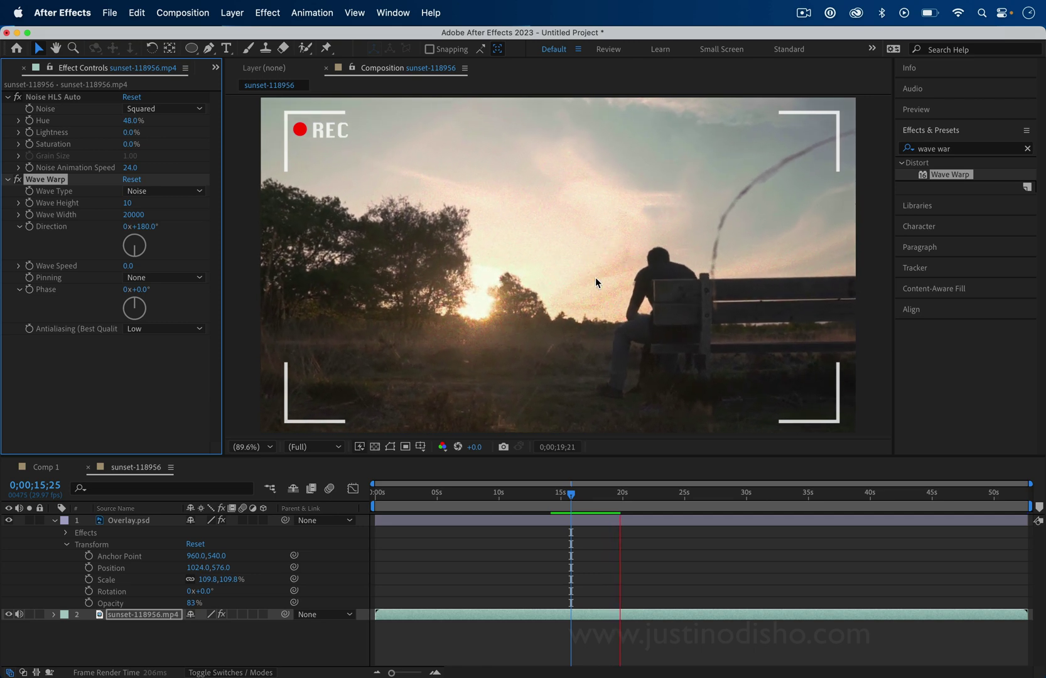
Stop playback near 20 seconds and show the Overlay.psd layer's Noise HLS Auto settings.
key("space")
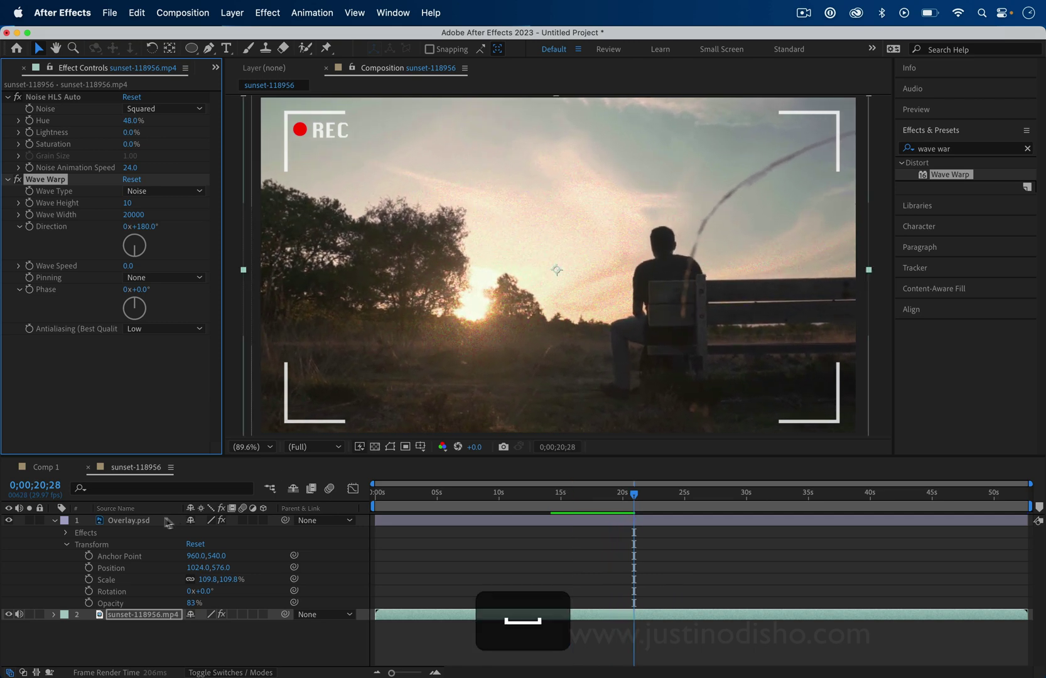
left_click(156, 521)
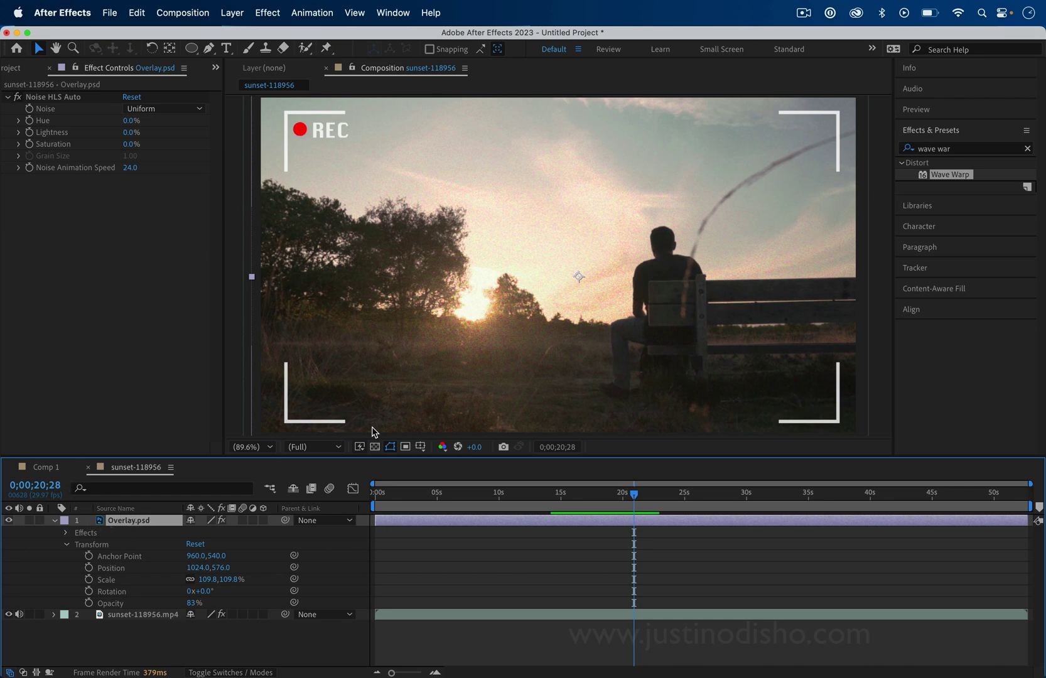
Draw an ellipse mask around the red REC dot on the Overlay.psd layer.
left_click(191, 50)
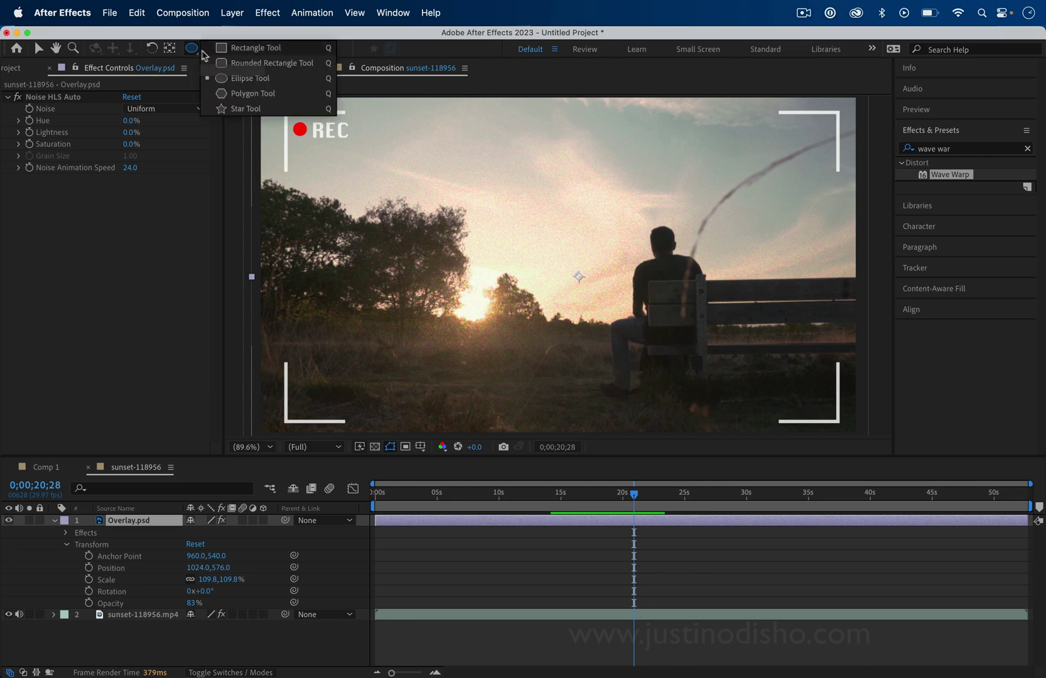
left_click(244, 78)
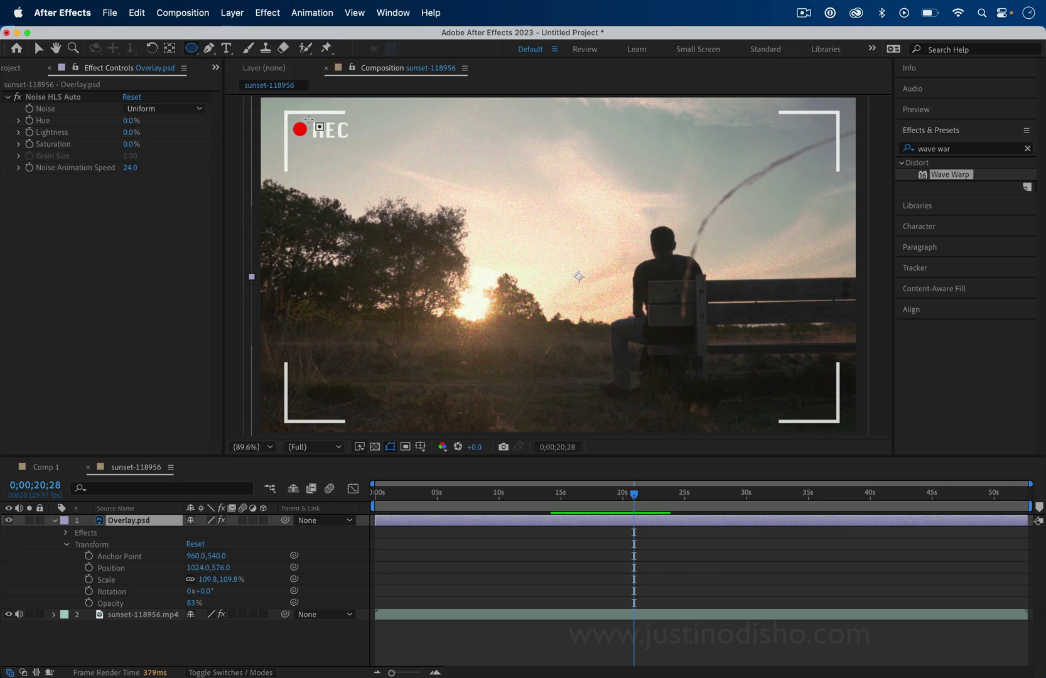
left_click_drag(308, 120, 291, 145)
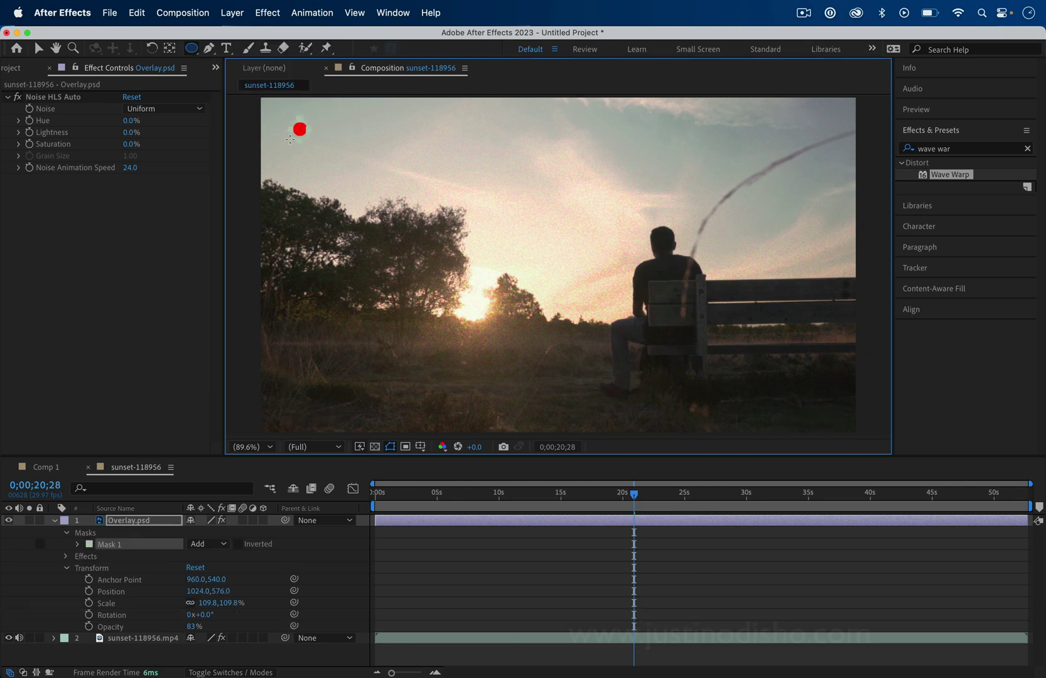
left_click(135, 521)
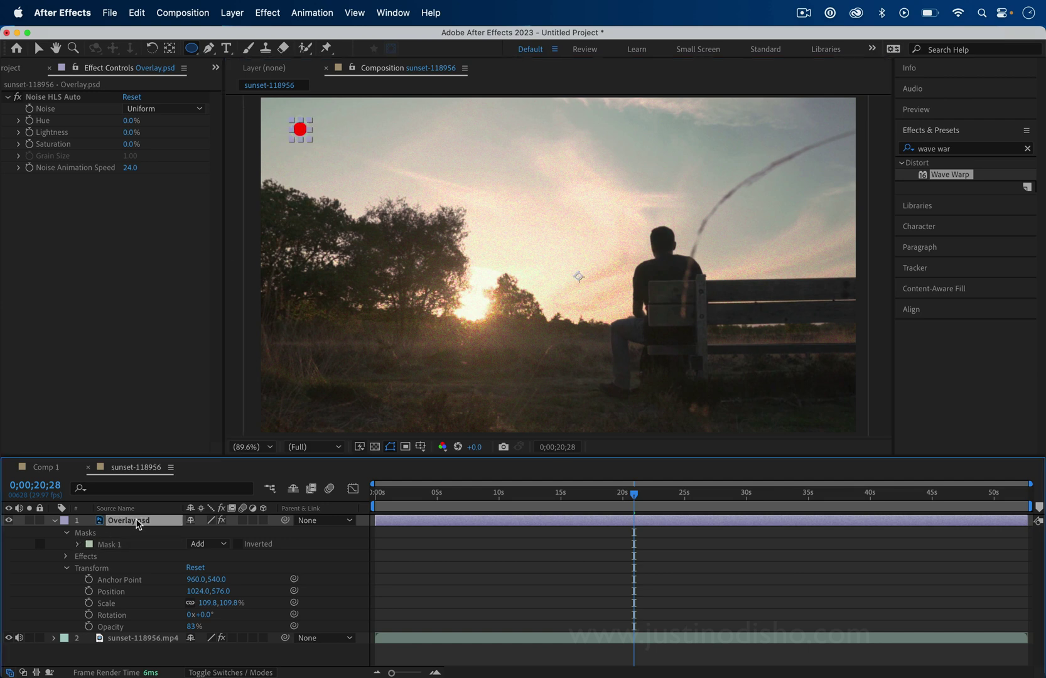
Duplicate the masked overlay layer and set the top copy's Mask 1 to Subtract.
key("cmd+c")
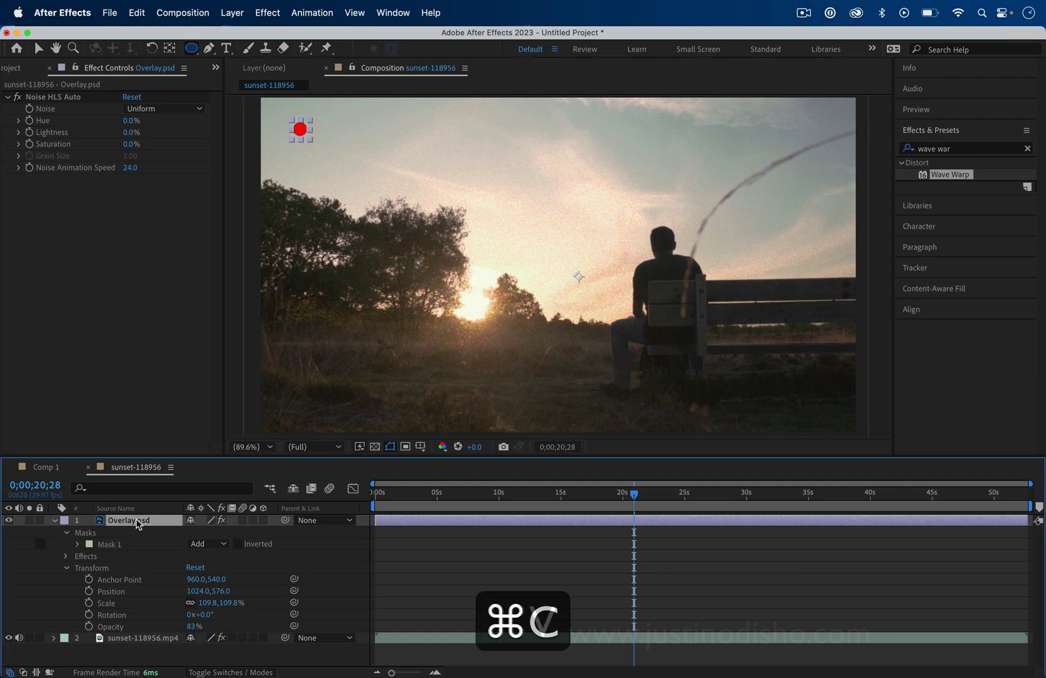
key("cmd+v")
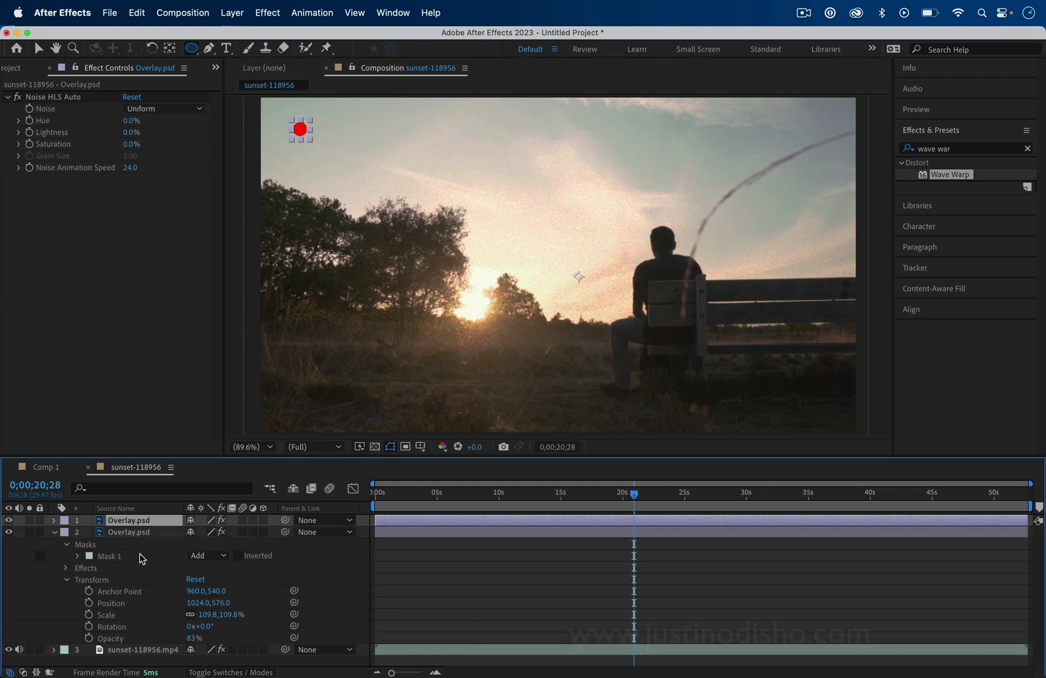
left_click(140, 555)
left_click(113, 522)
left_click(55, 520)
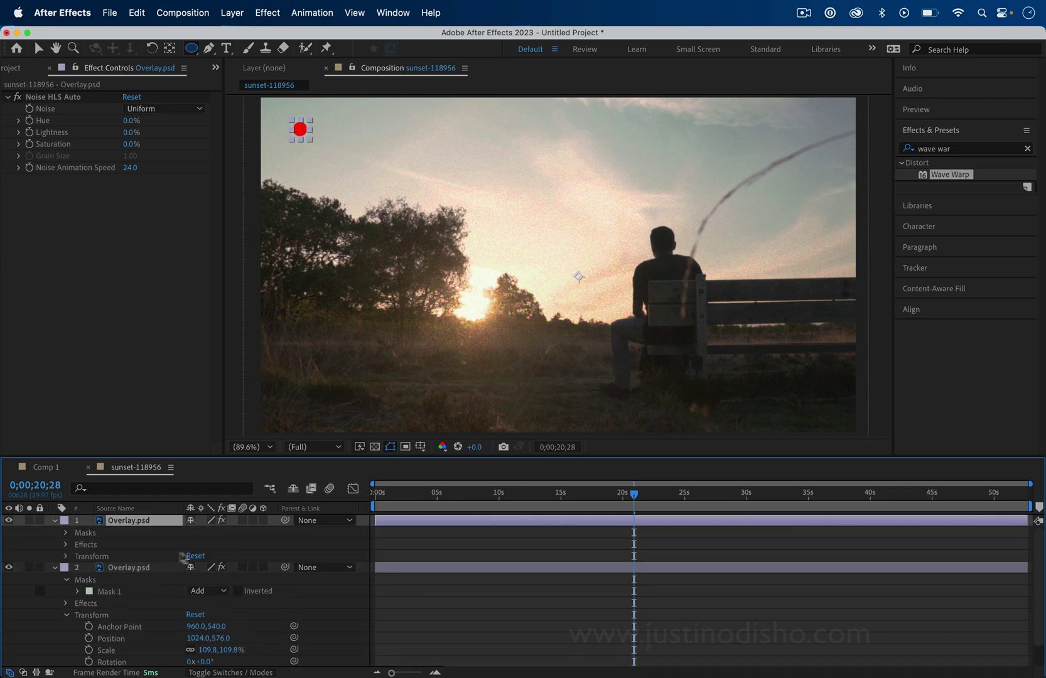
left_click(67, 533)
left_click(194, 545)
left_click(219, 589)
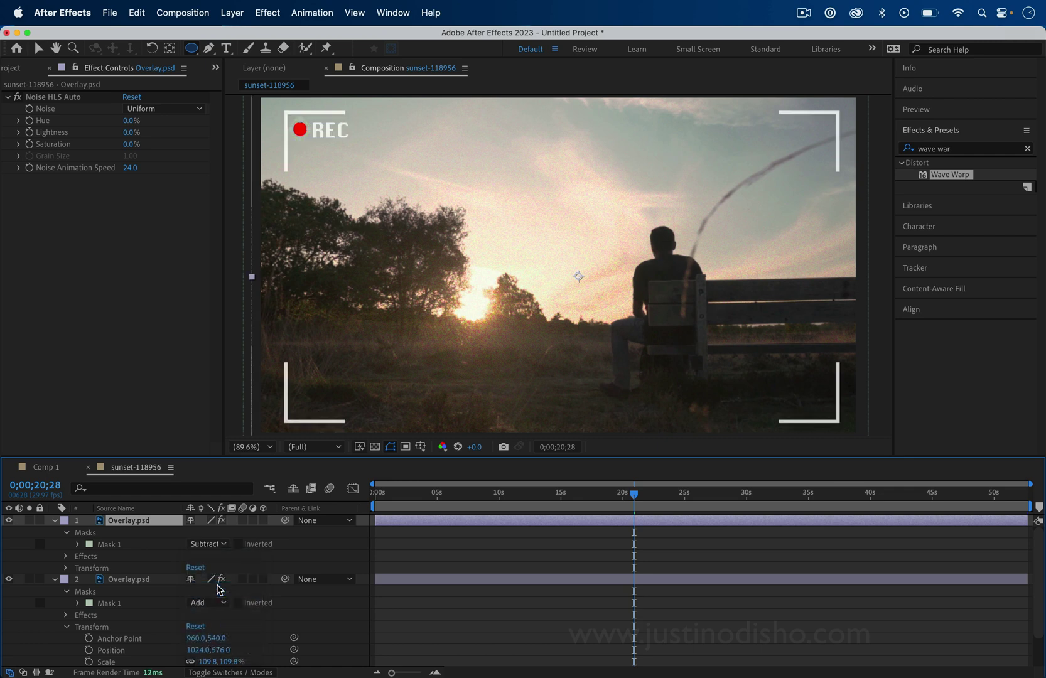
Toggle each overlay layer's visibility to check the split, then select the red-dot layer.
left_click(9, 521)
left_click(9, 521)
left_click(9, 579)
left_click(9, 579)
left_click(138, 580)
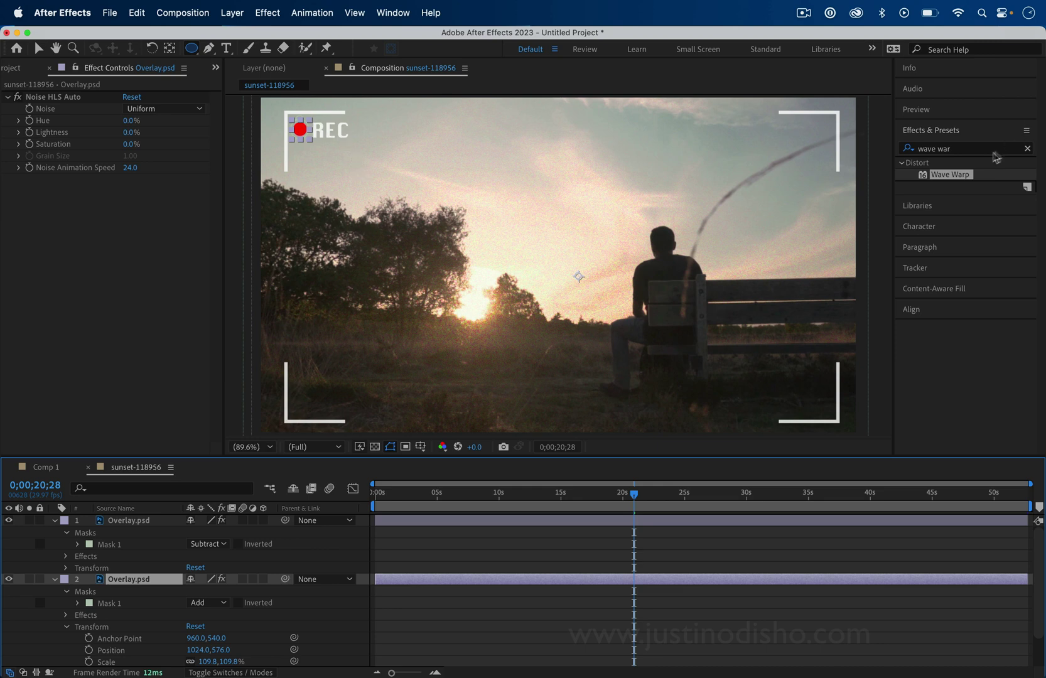
Apply Strobe Light to the red-dot layer, set to Makes Layer Transparent.
left_click(983, 149)
left_click(952, 145)
type("strobe")
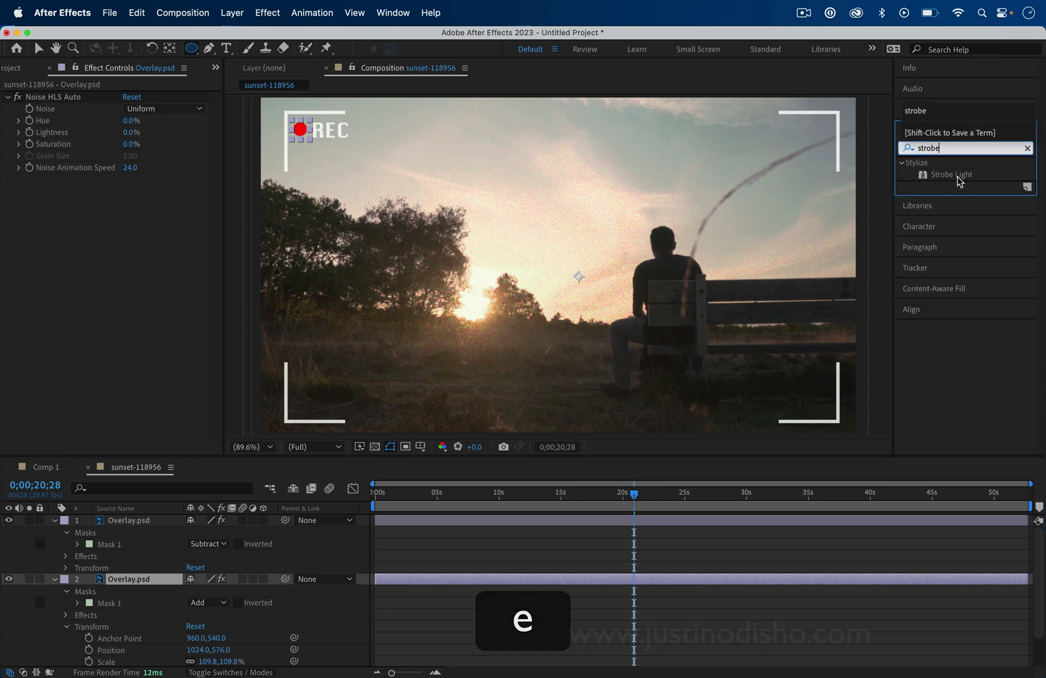
left_click_drag(959, 182, 144, 587)
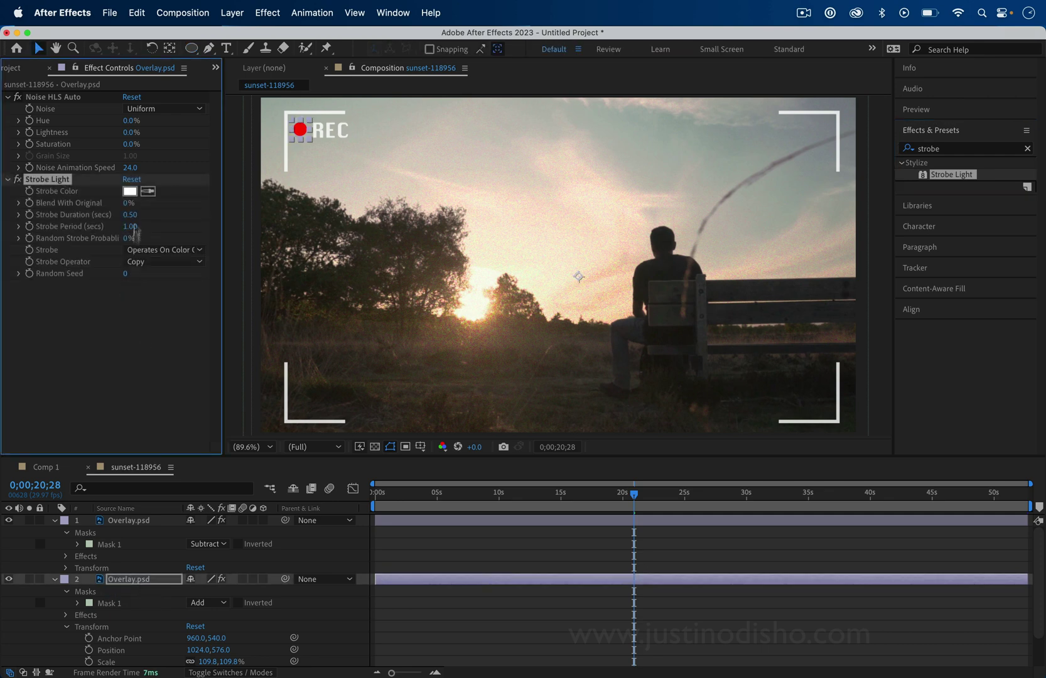
left_click(158, 250)
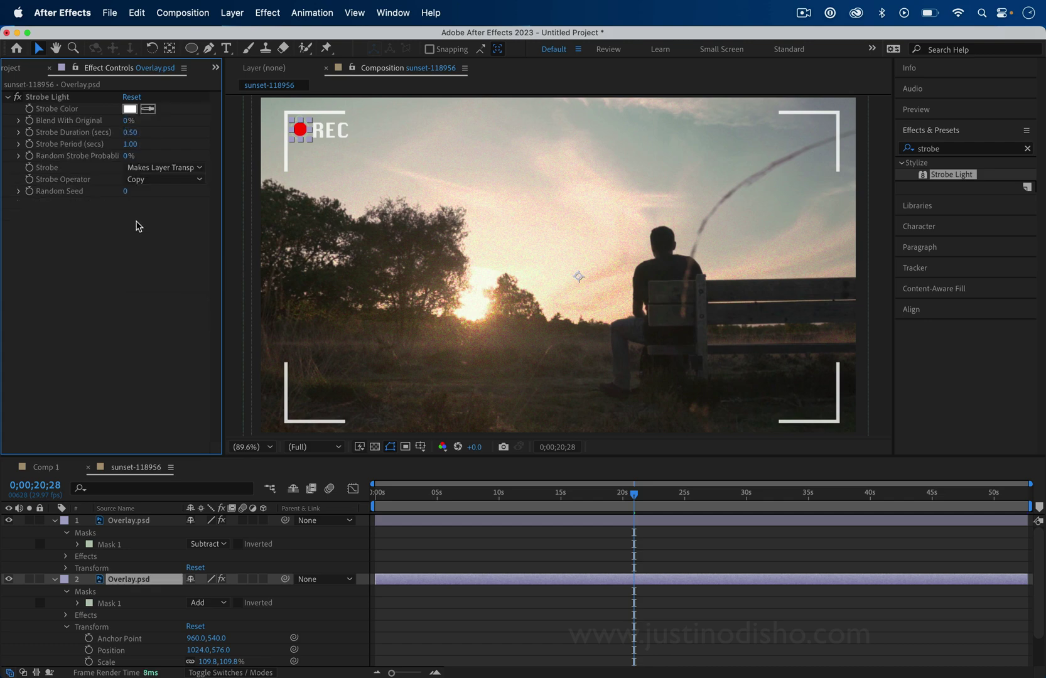
Move the current time to about 2 seconds and preview the blinking dot.
left_click(521, 494)
left_click(402, 496)
key("space")
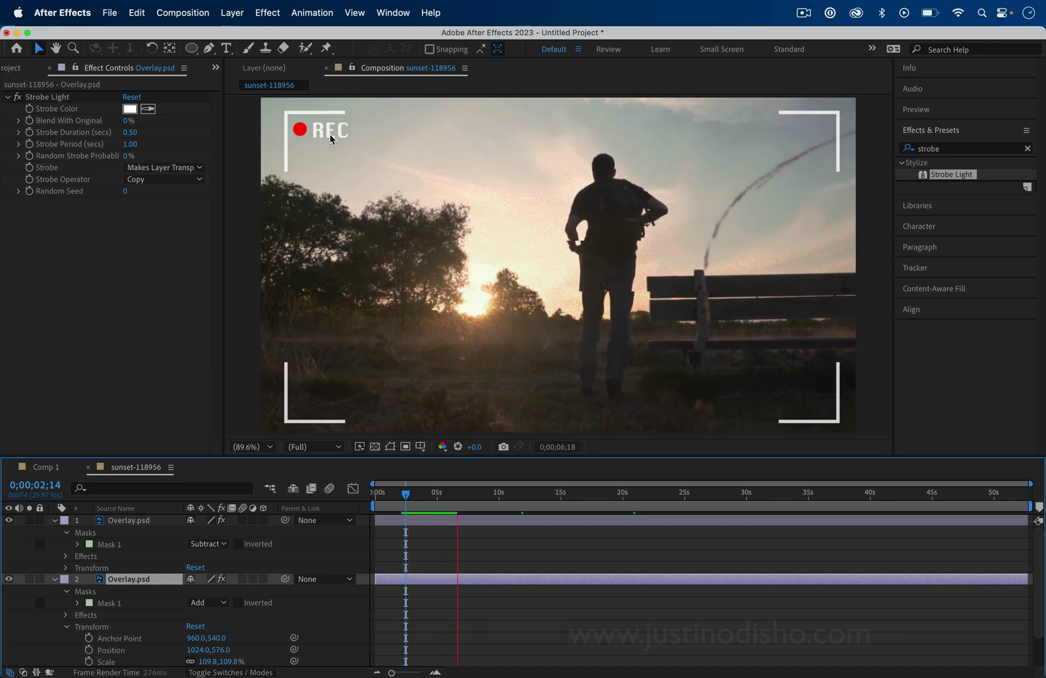
Replay the preview from 0;00;03;07 and stop it at about 13 seconds.
key("space")
left_click(418, 496)
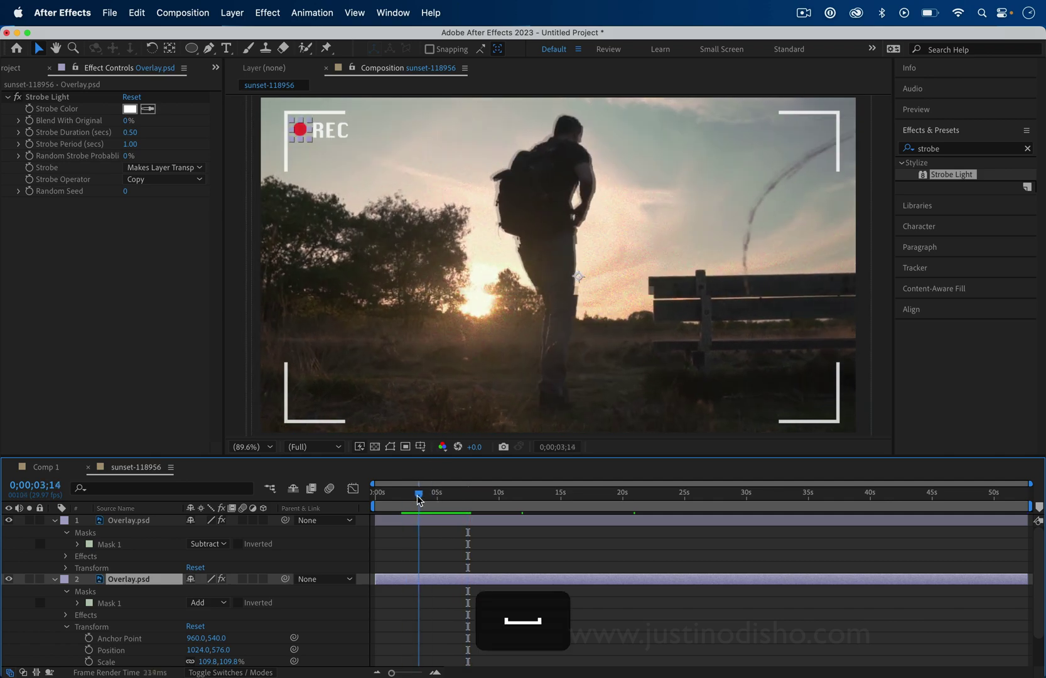
left_click_drag(419, 496, 415, 496)
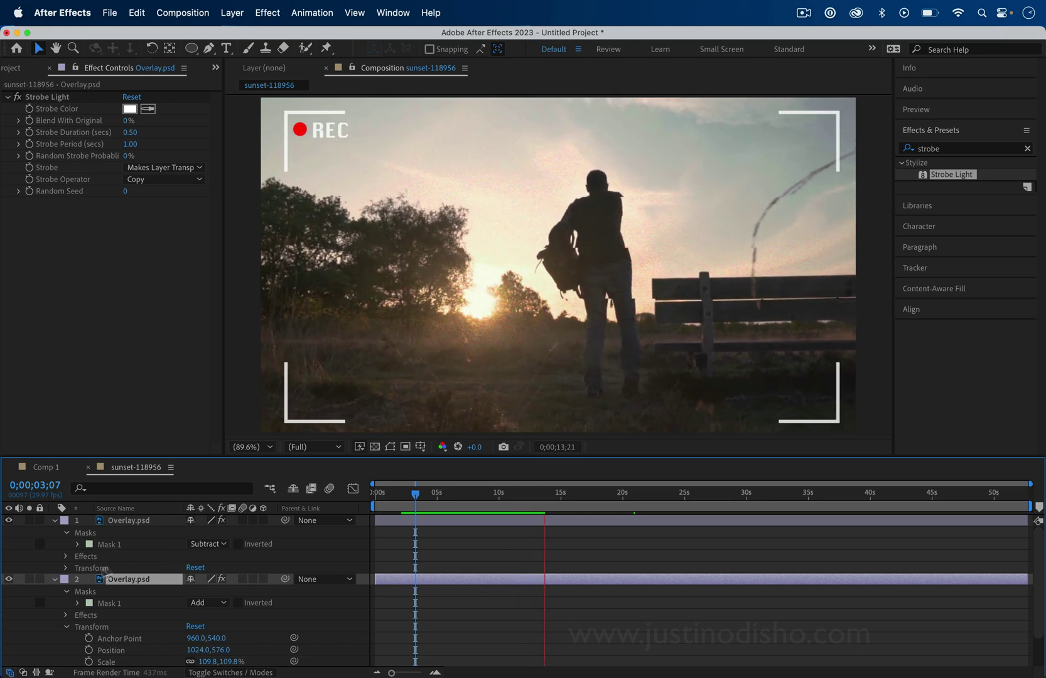
key("space")
Collapse both overlay layers' properties and select the top overlay layer.
left_click(55, 579)
left_click(55, 520)
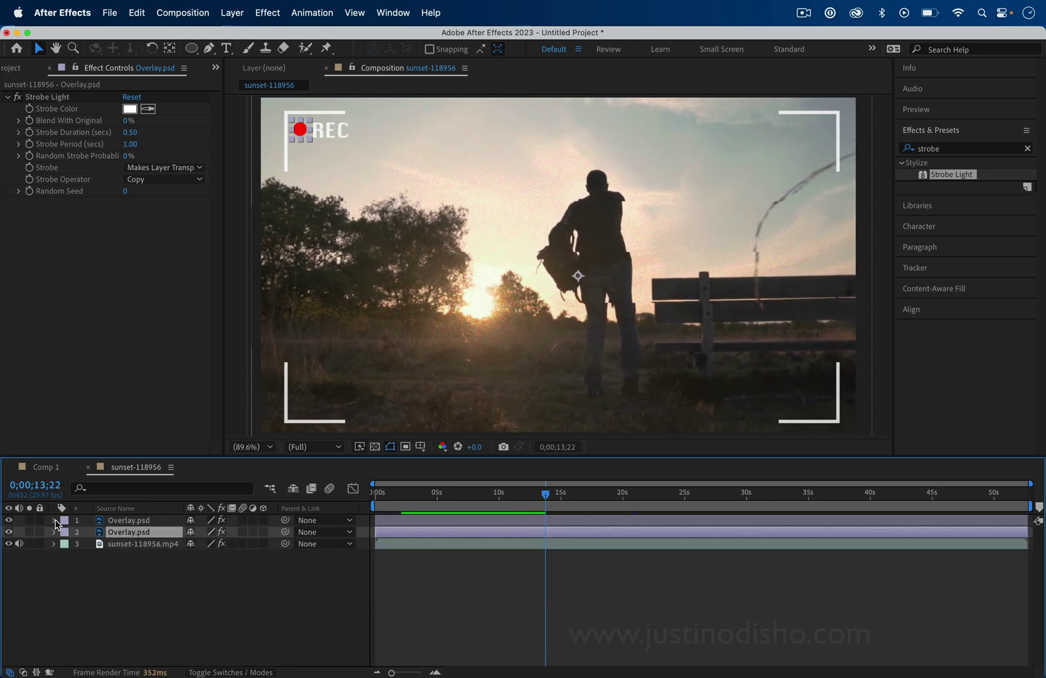
left_click(129, 520)
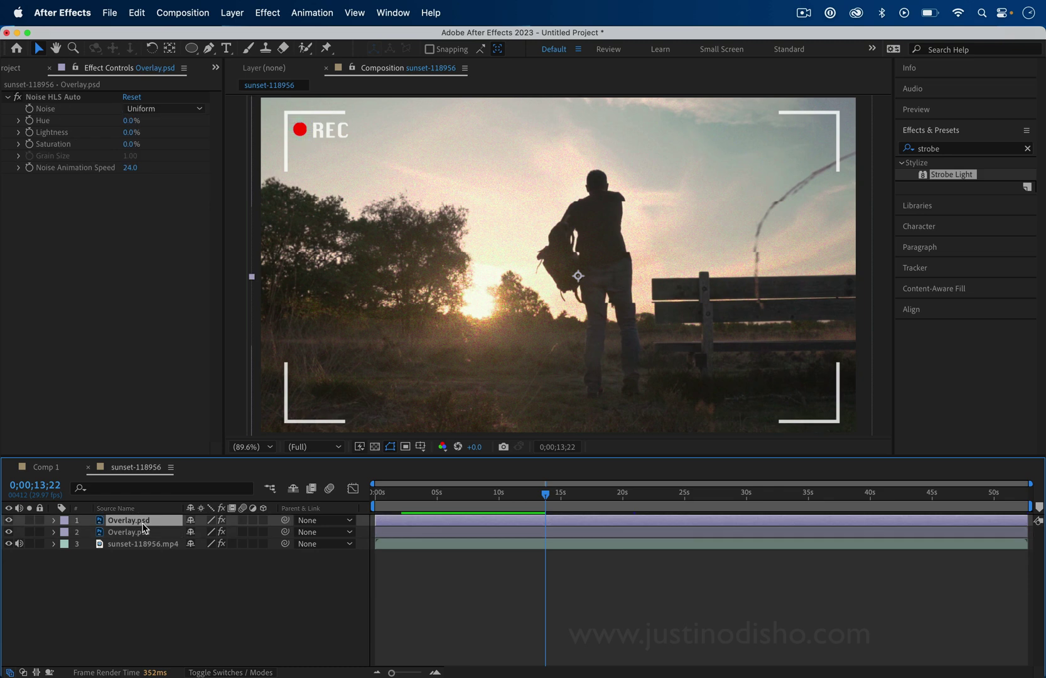